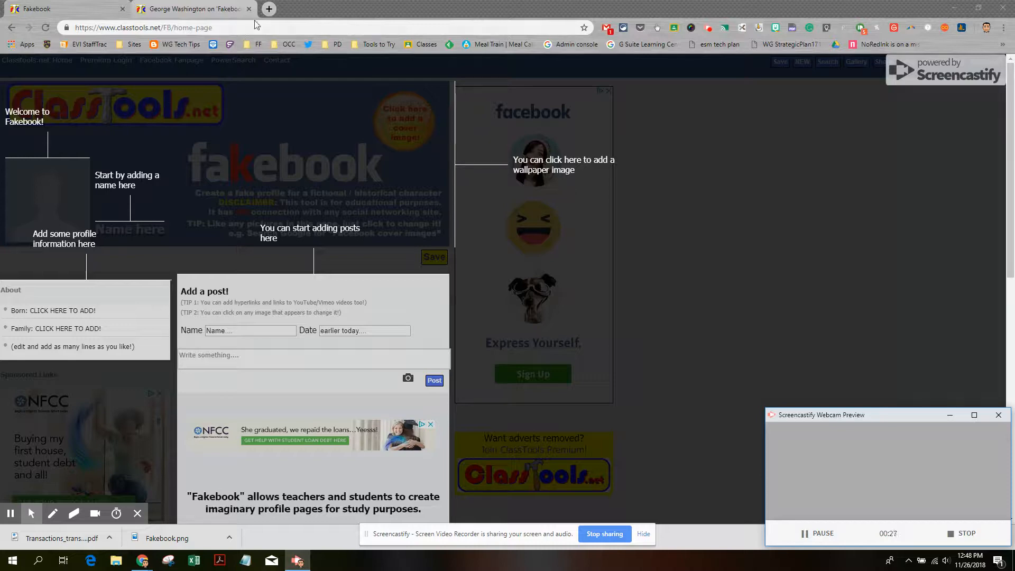
# Open the classtools.net website in a new browser tab
pyautogui.click(269, 9)
pyautogui.write('c')
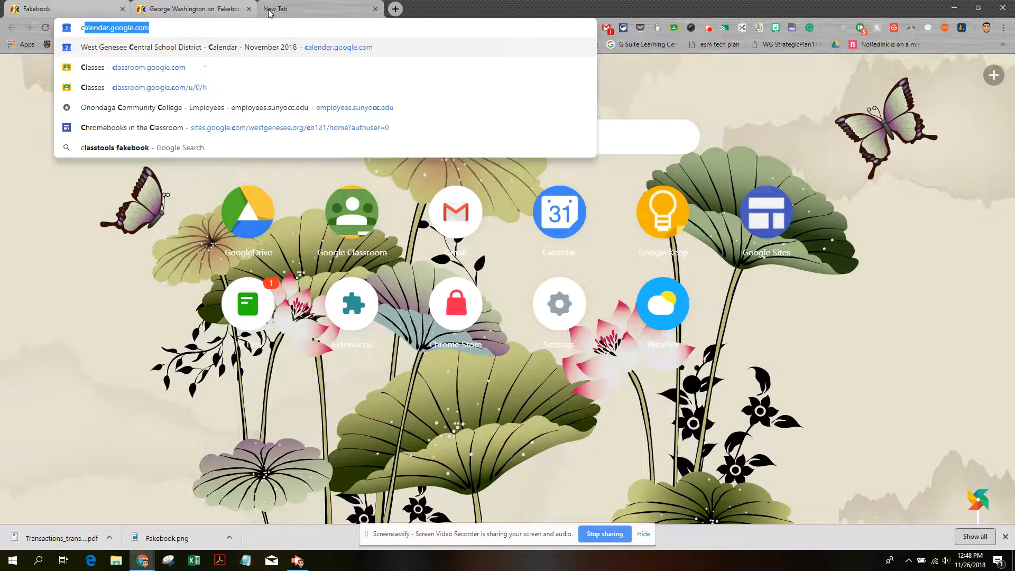
pyautogui.write('lasstoo')
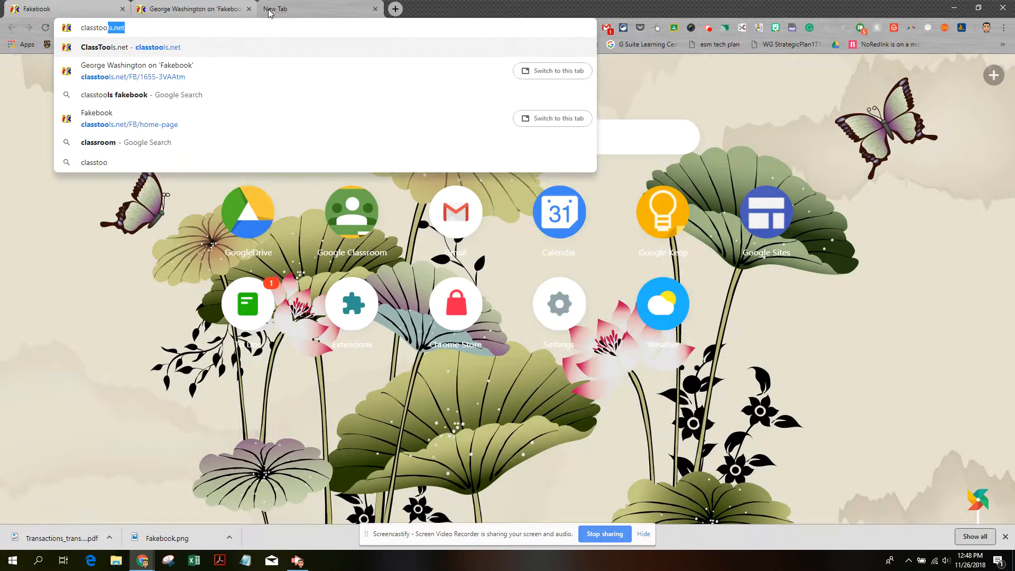
pyautogui.press('Return')
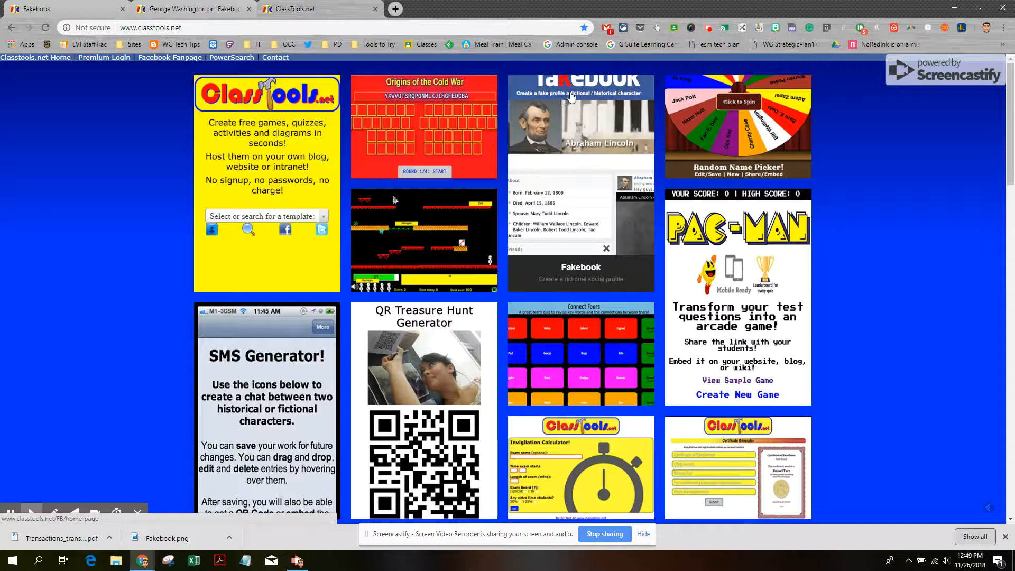
# Look over the blank Fakebook template, then examine the header and dated posts on the George Washington profile
pyautogui.click(84, 10)
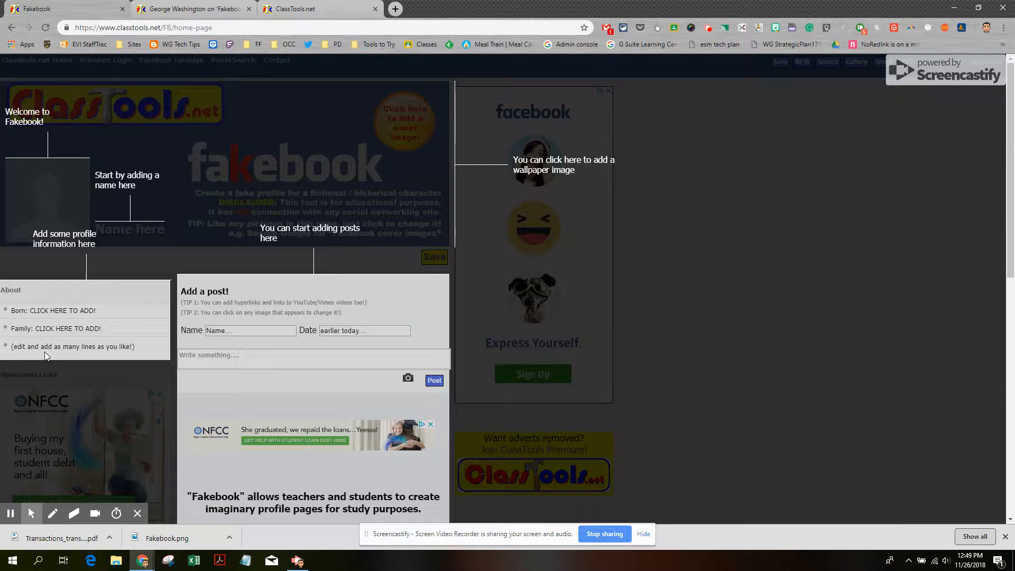
pyautogui.click(174, 10)
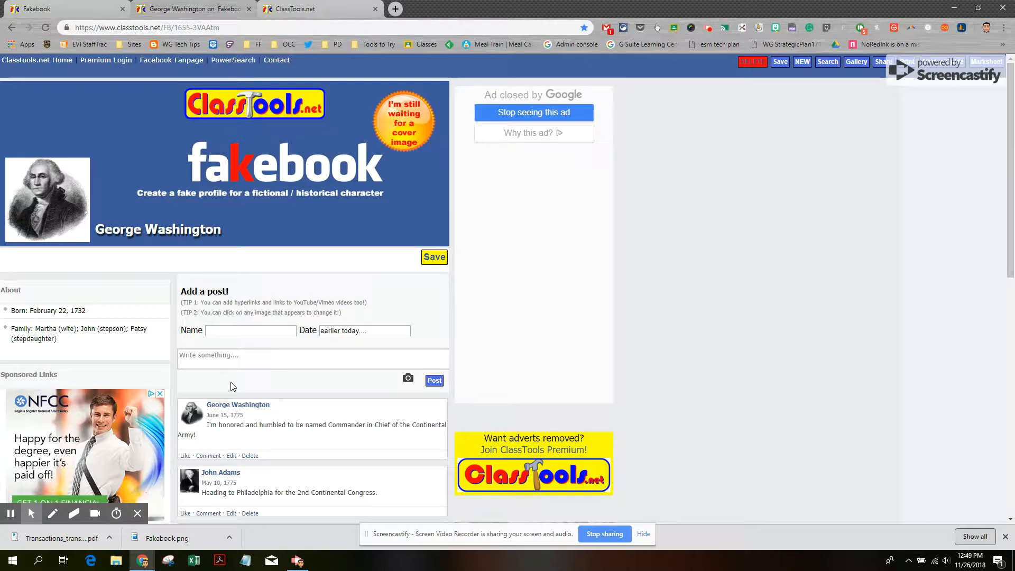
pyautogui.scroll(-7, 231, 386)
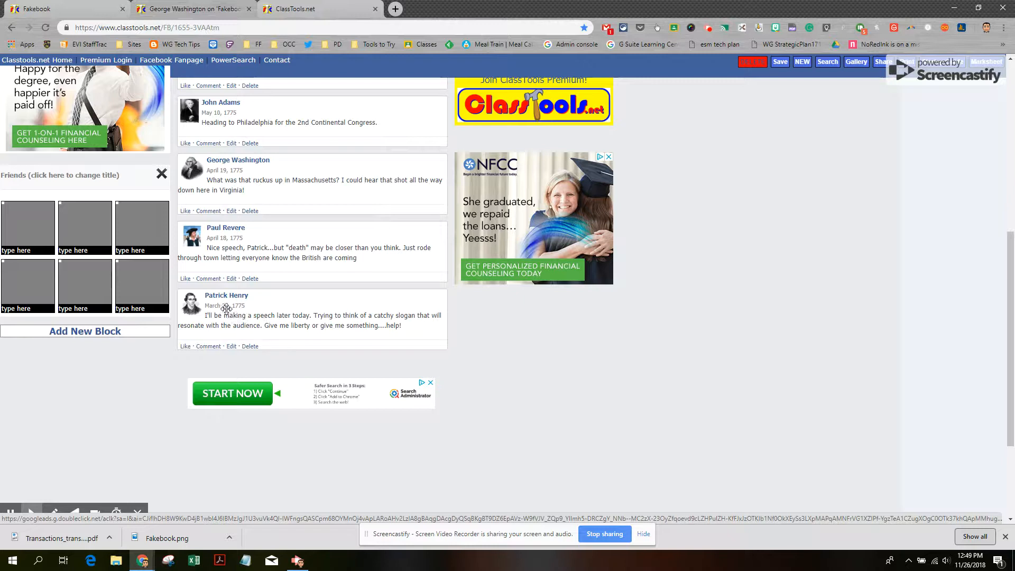
pyautogui.scroll(1, 226, 308)
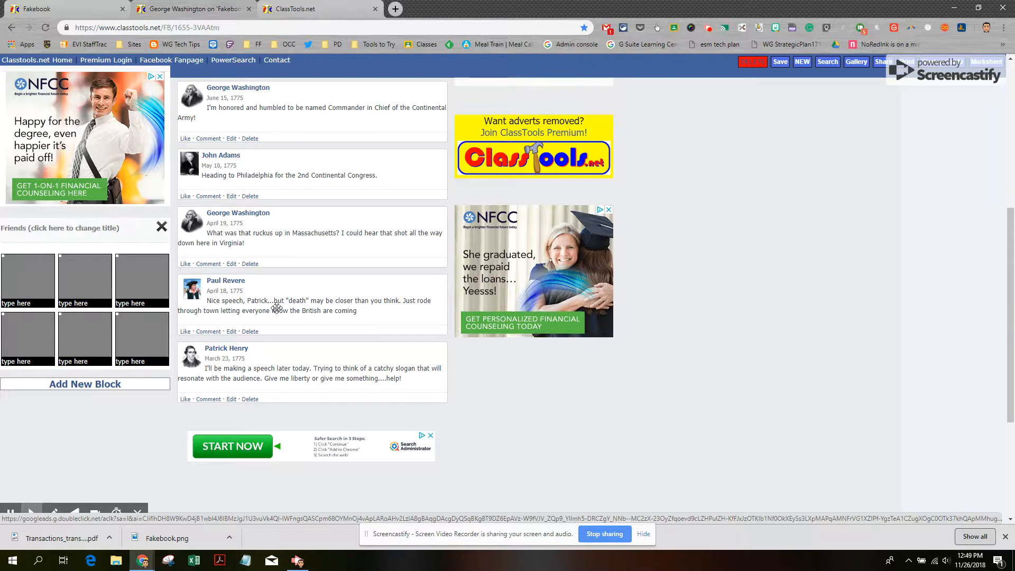
pyautogui.scroll(2, 277, 308)
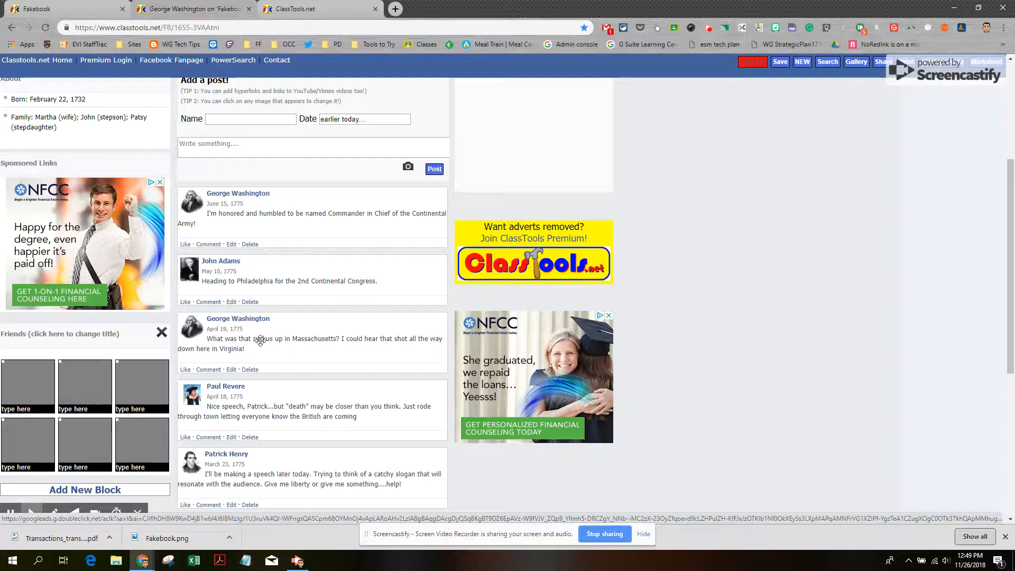
pyautogui.scroll(2, 260, 340)
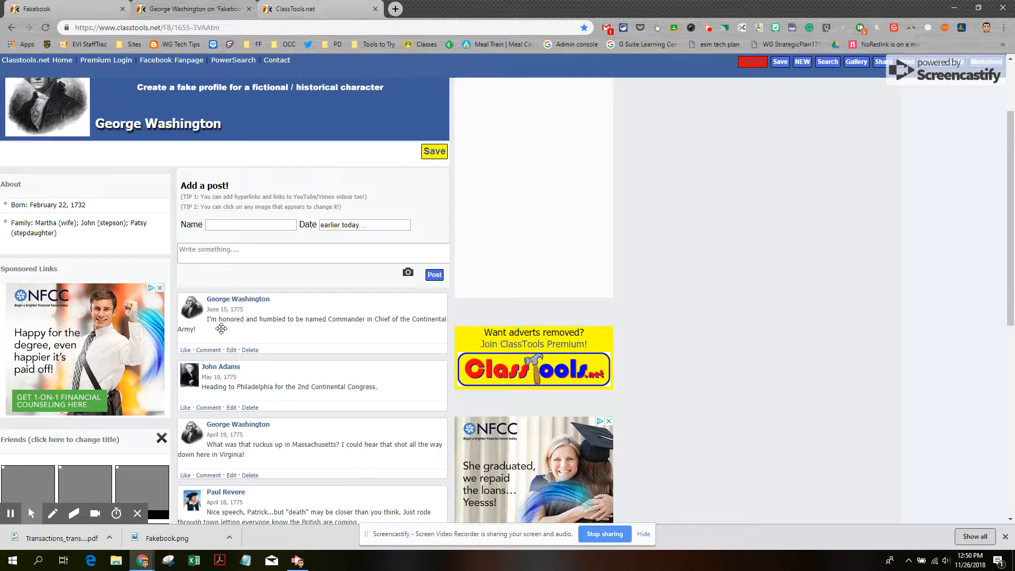
pyautogui.scroll(2, 218, 395)
pyautogui.scroll(-7, 218, 396)
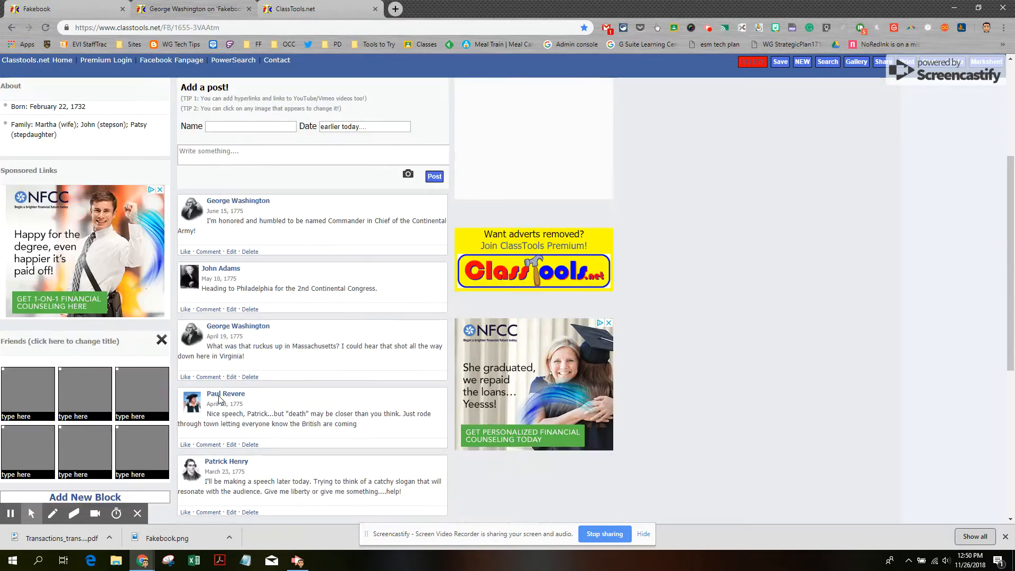
pyautogui.scroll(3, 218, 396)
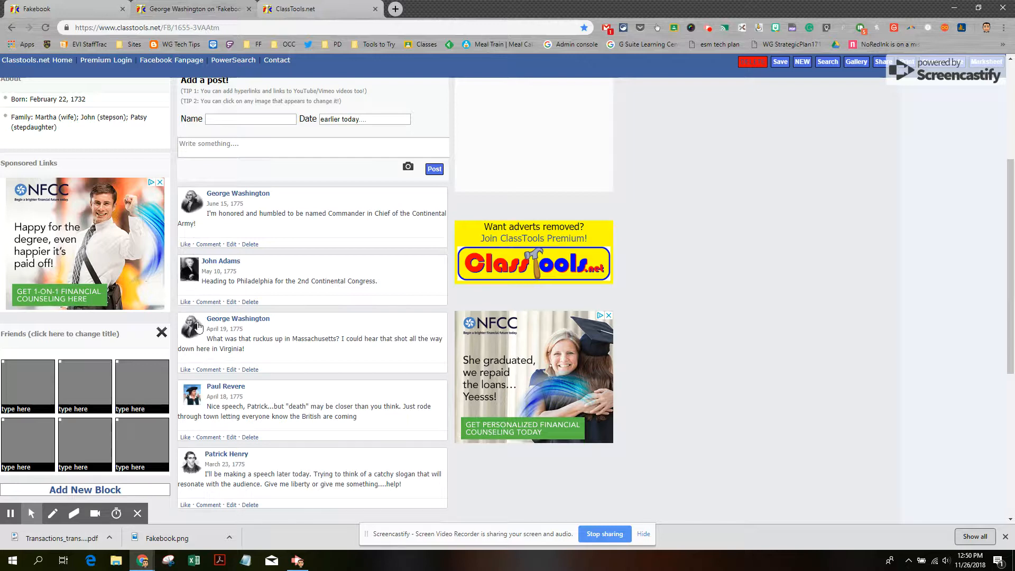
pyautogui.scroll(4, 215, 393)
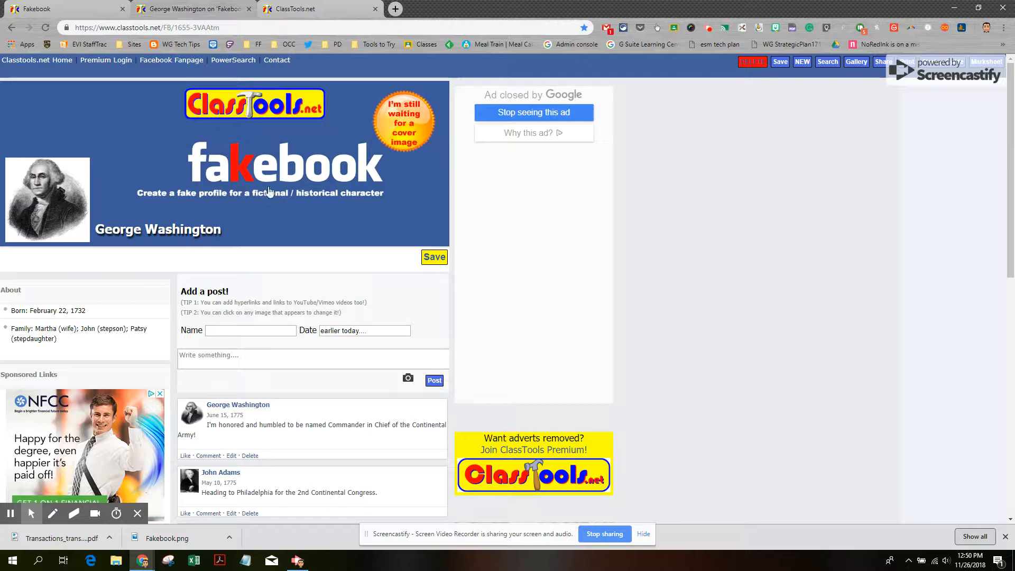
# Upload 1775-battle-of-lexington.jpg from the Desktop as the George Washington profile's cover image
pyautogui.click(282, 176)
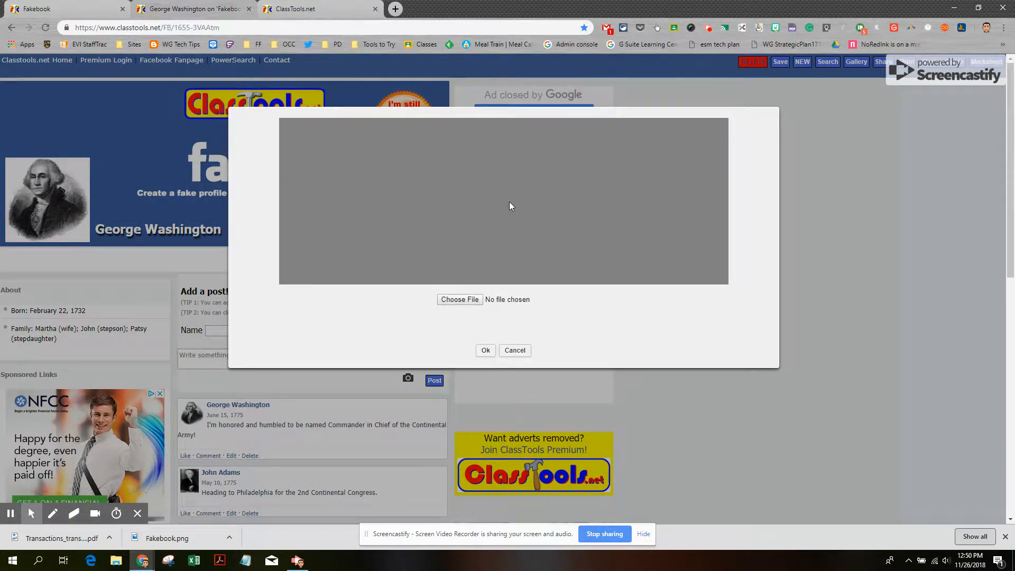
pyautogui.click(460, 300)
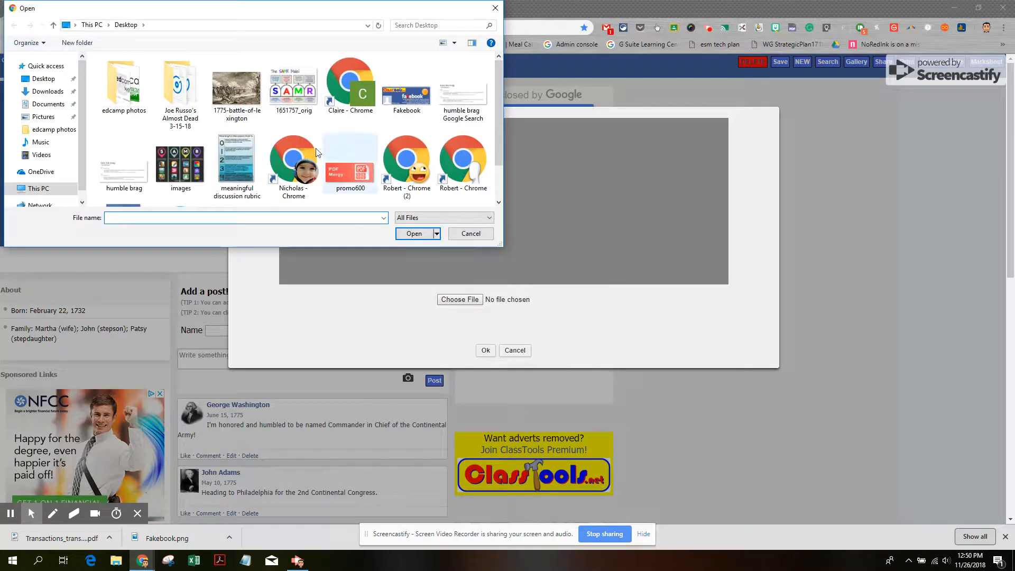
pyautogui.doubleClick(227, 88)
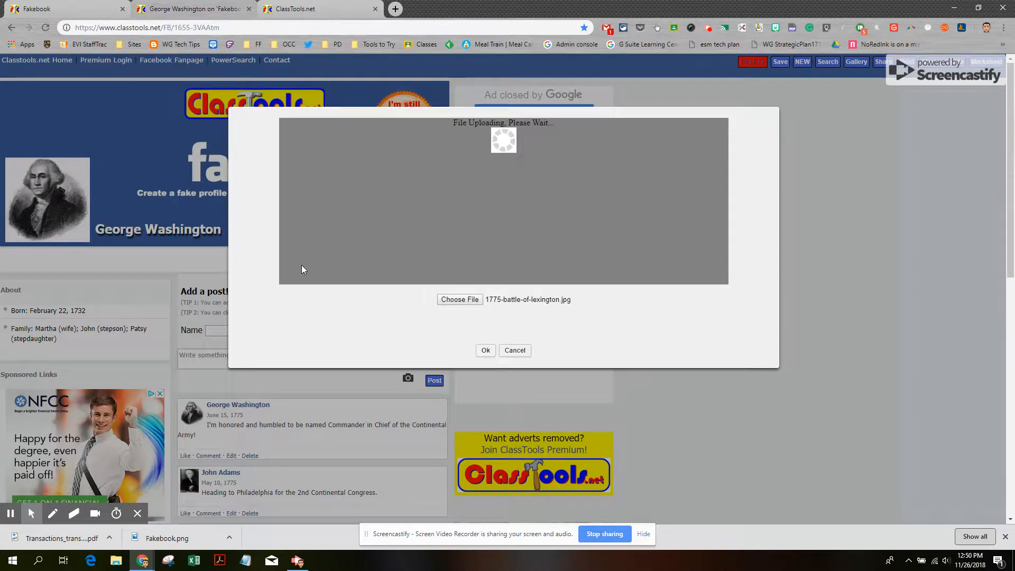
pyautogui.click(485, 350)
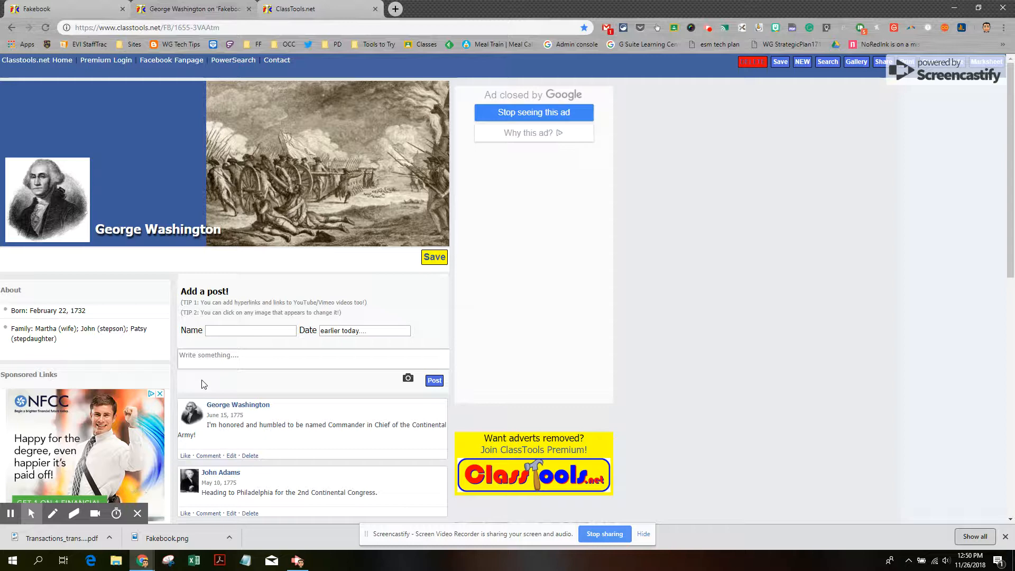
# Open the picture upload for the Thomas Jefferson post dated July 4, 1776
pyautogui.scroll(-1, 204, 370)
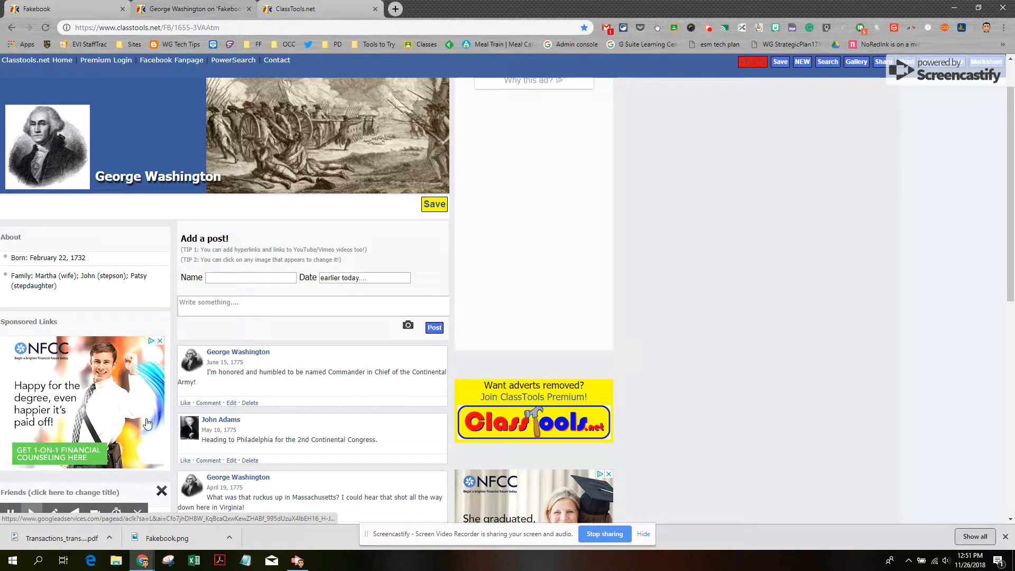
pyautogui.click(10, 515)
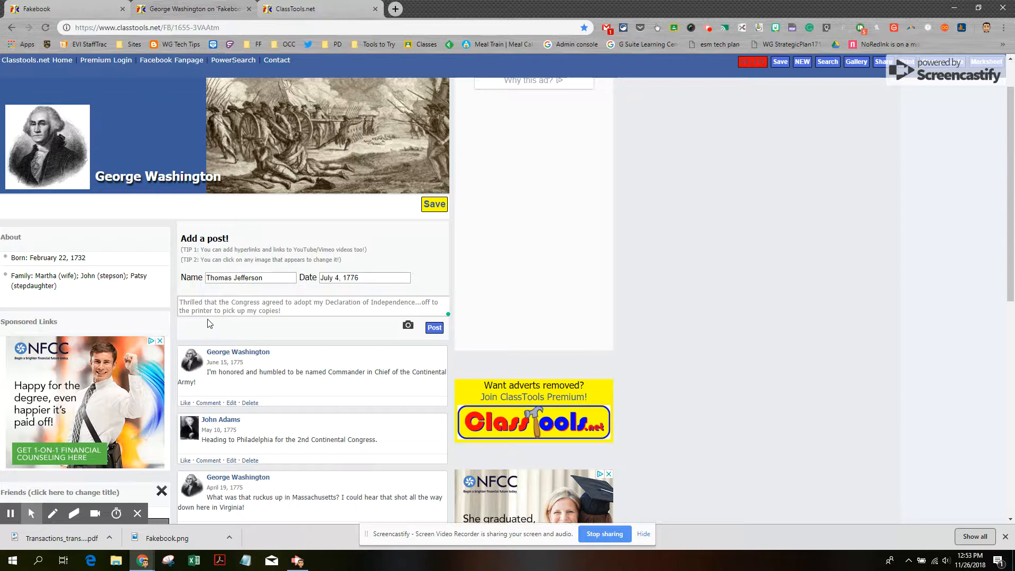
pyautogui.click(408, 327)
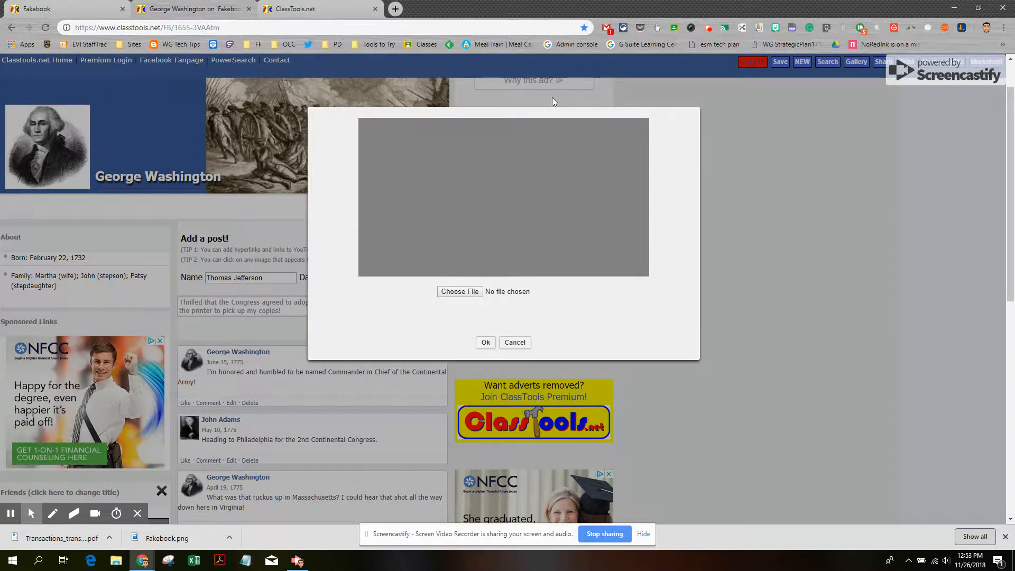
# Search Google Images for "declaration of independence" in a new browser tab
pyautogui.click(395, 11)
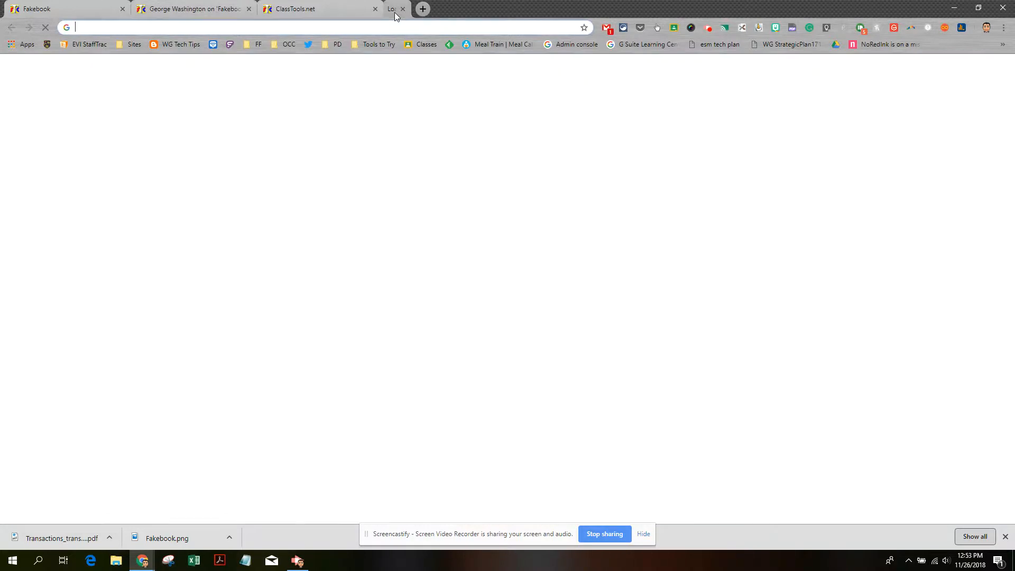
pyautogui.write('declaration of independence')
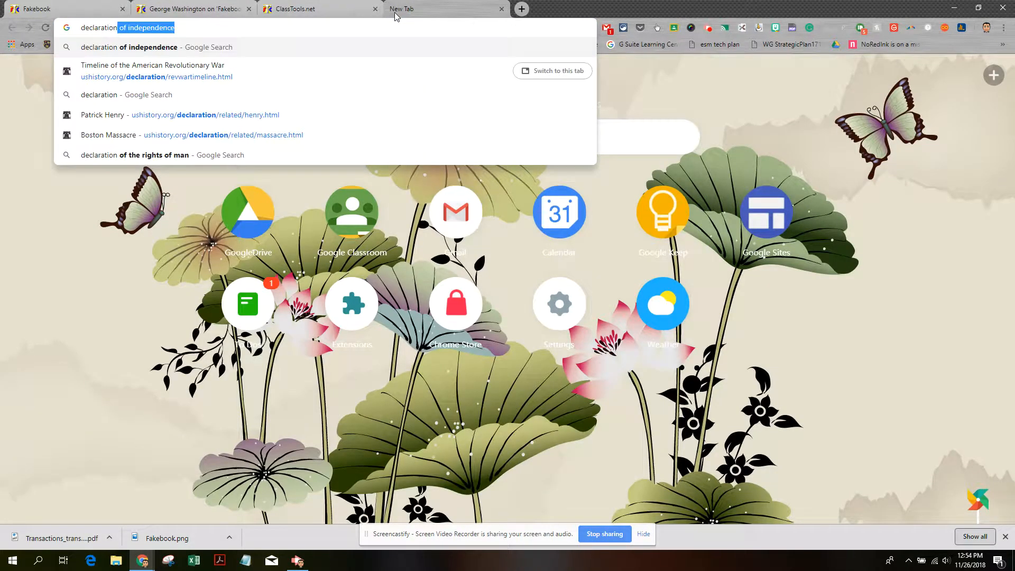
pyautogui.press('Return')
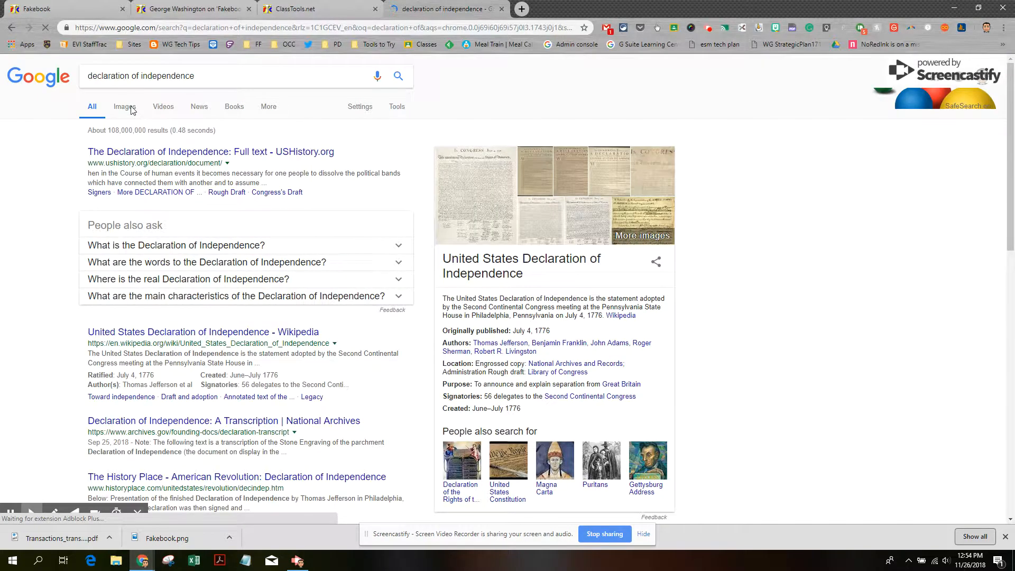
pyautogui.click(130, 110)
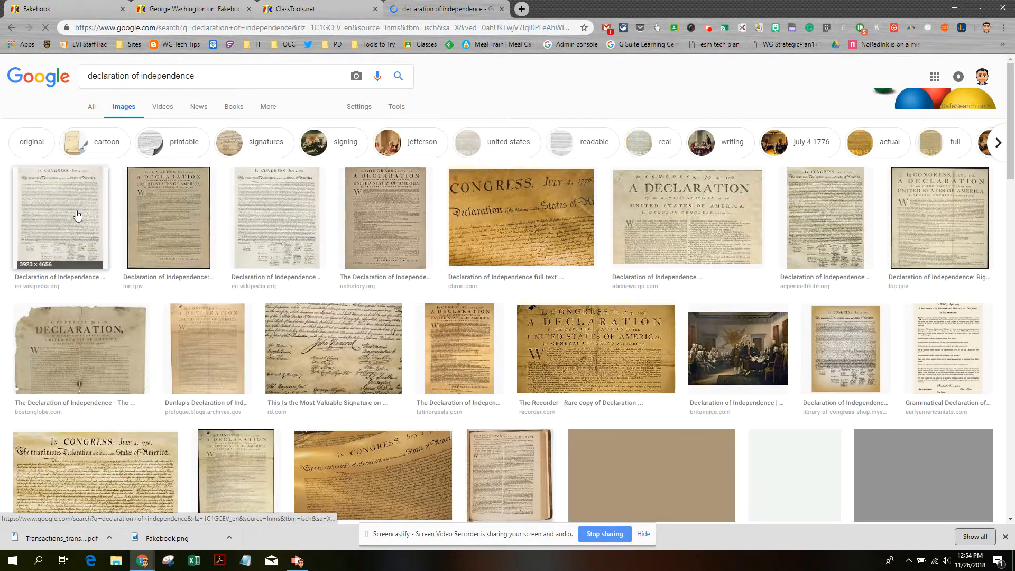
# Save the Library of Congress image of the Declaration of Independence to the Desktop as a JPEG named declaration
pyautogui.click(77, 215)
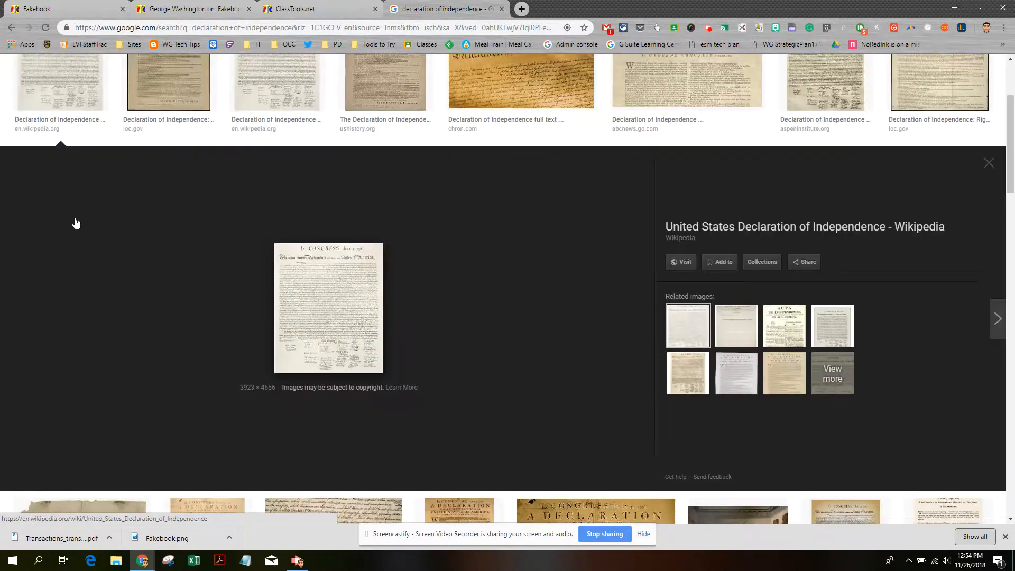
pyautogui.click(170, 77)
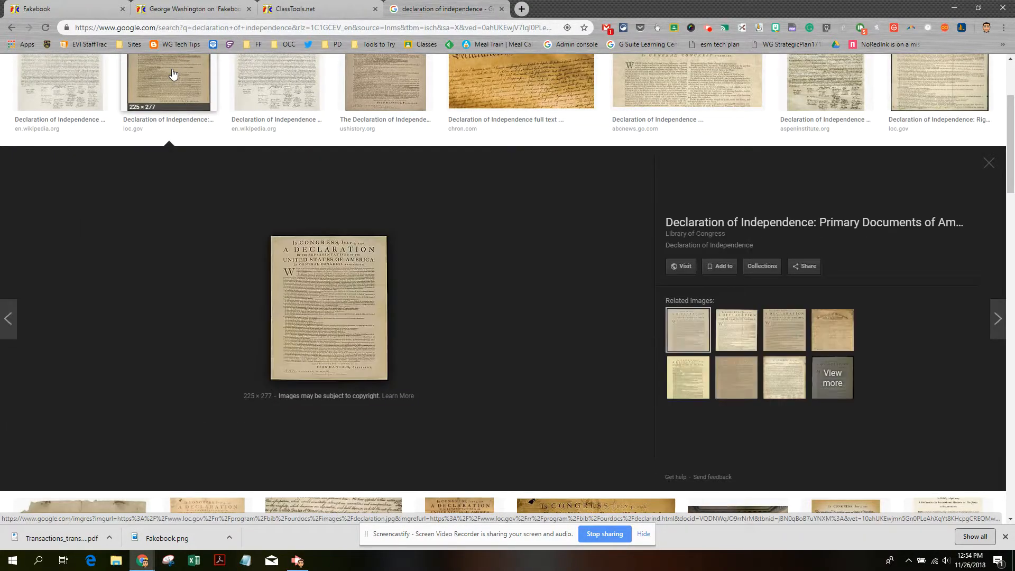
pyautogui.rightClick(327, 285)
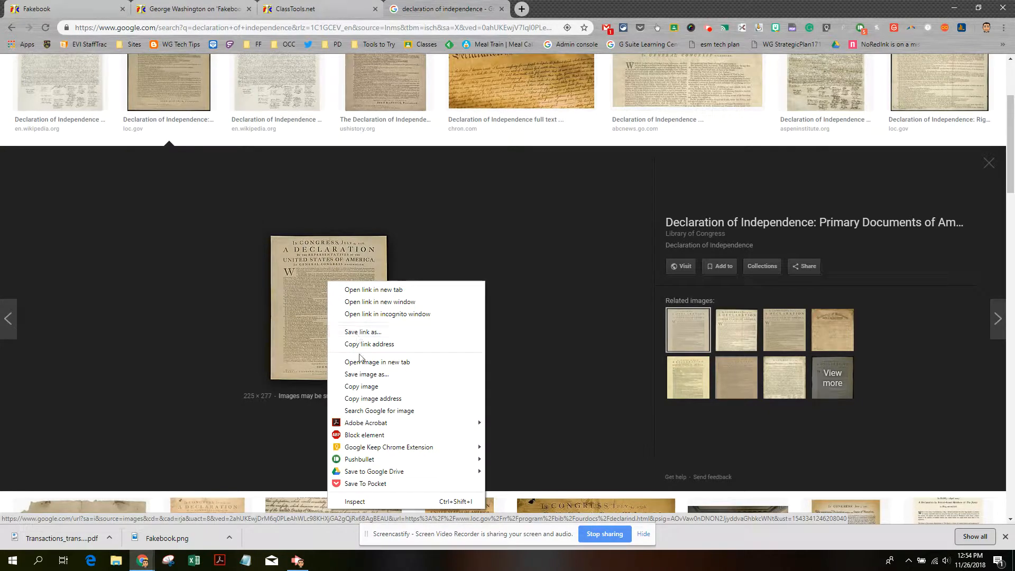
pyautogui.click(359, 374)
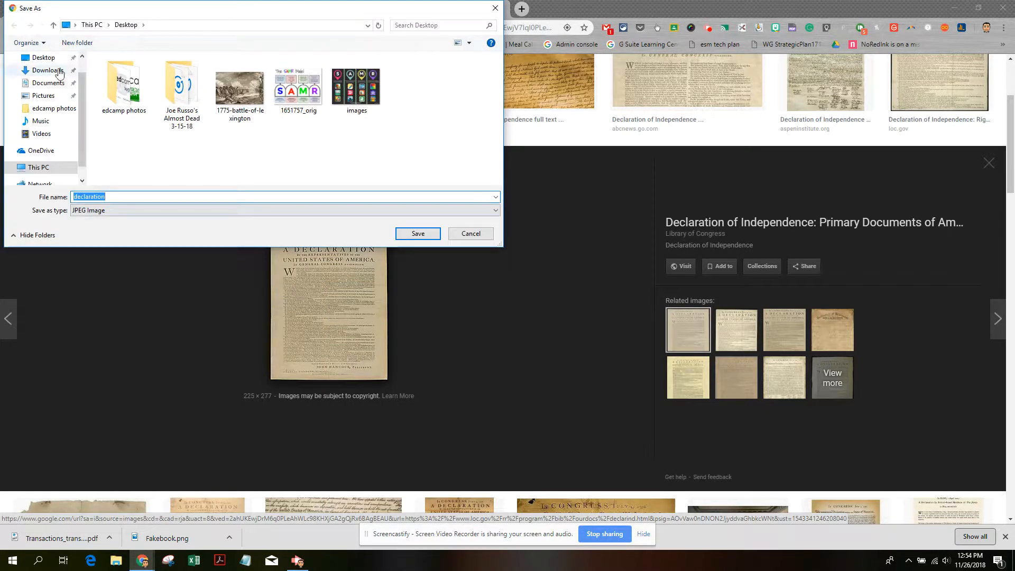
pyautogui.click(44, 57)
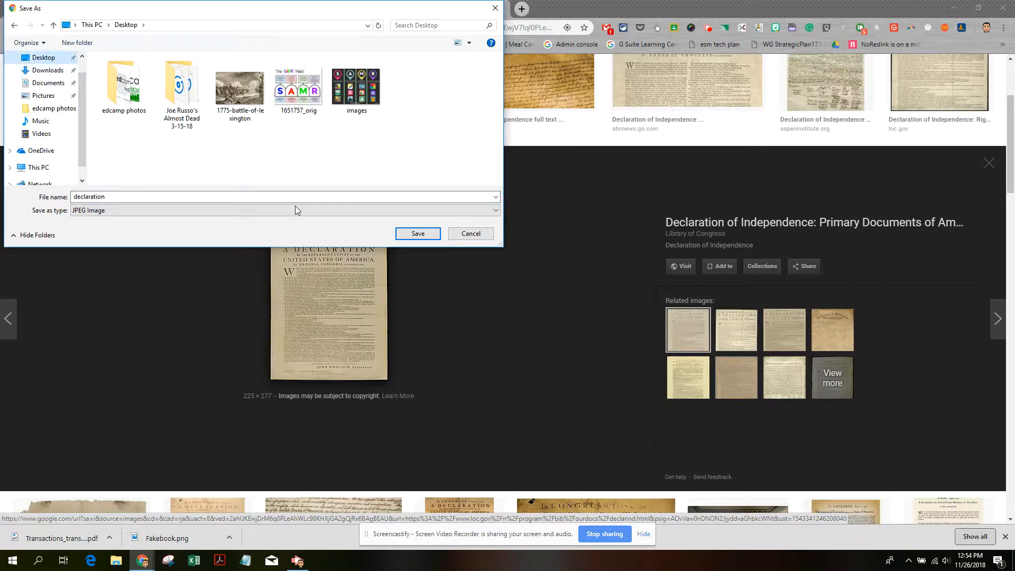
pyautogui.click(417, 233)
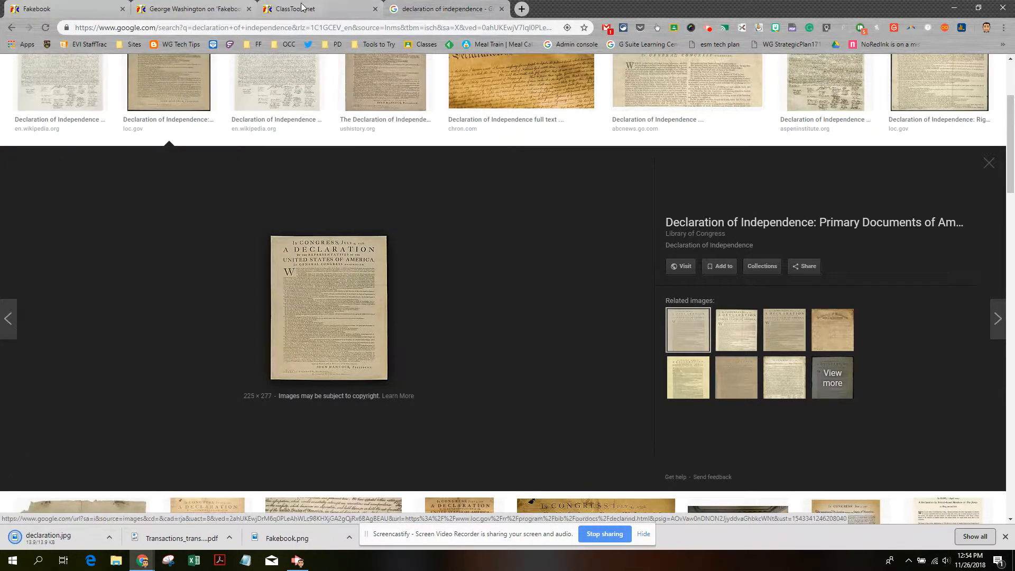
# Return to the George Washington profile, attach declaration.jpg to the Thomas Jefferson post and publish it
pyautogui.click(200, 10)
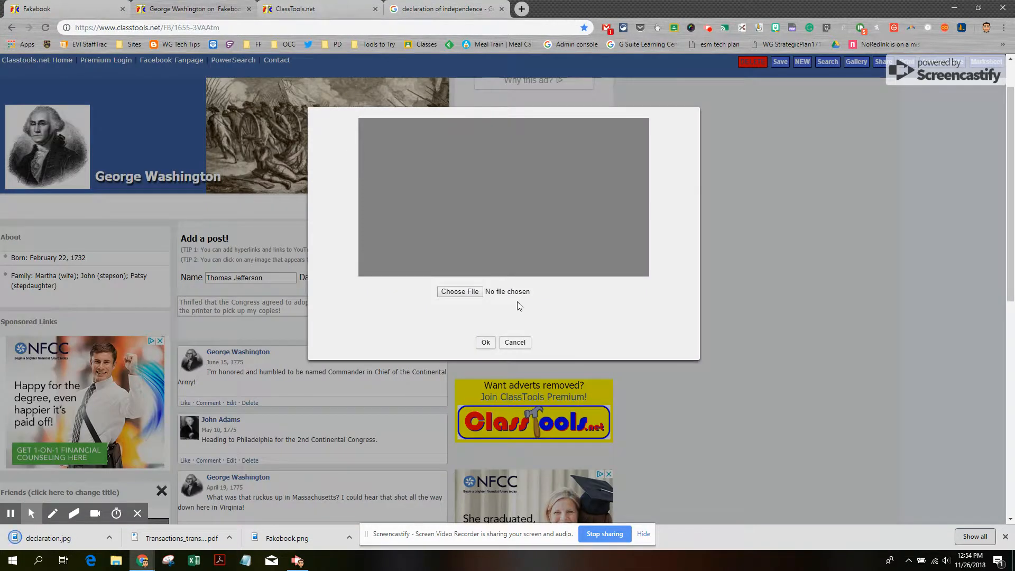
pyautogui.click(458, 292)
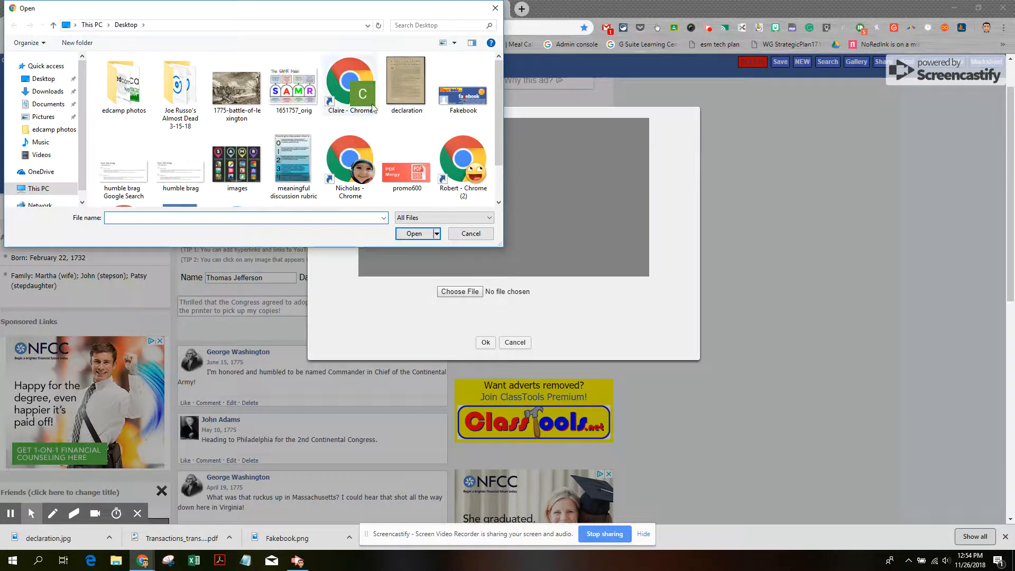
pyautogui.doubleClick(405, 82)
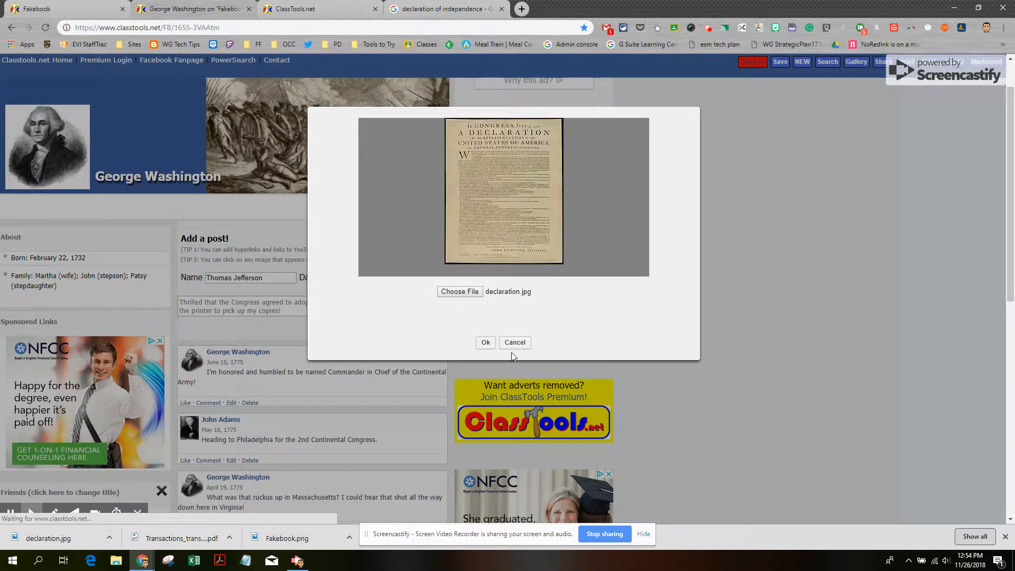
pyautogui.click(485, 342)
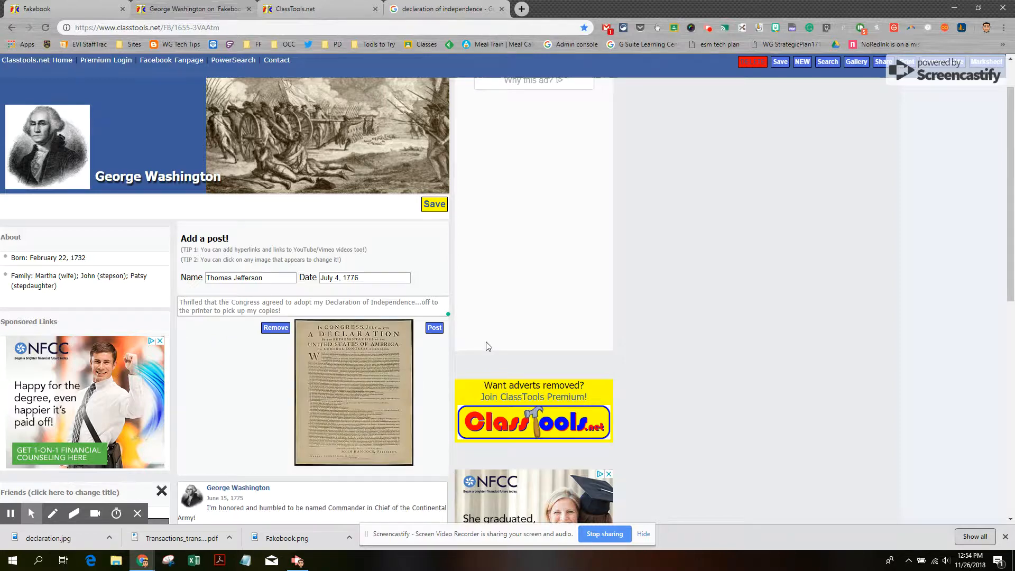
pyautogui.click(437, 328)
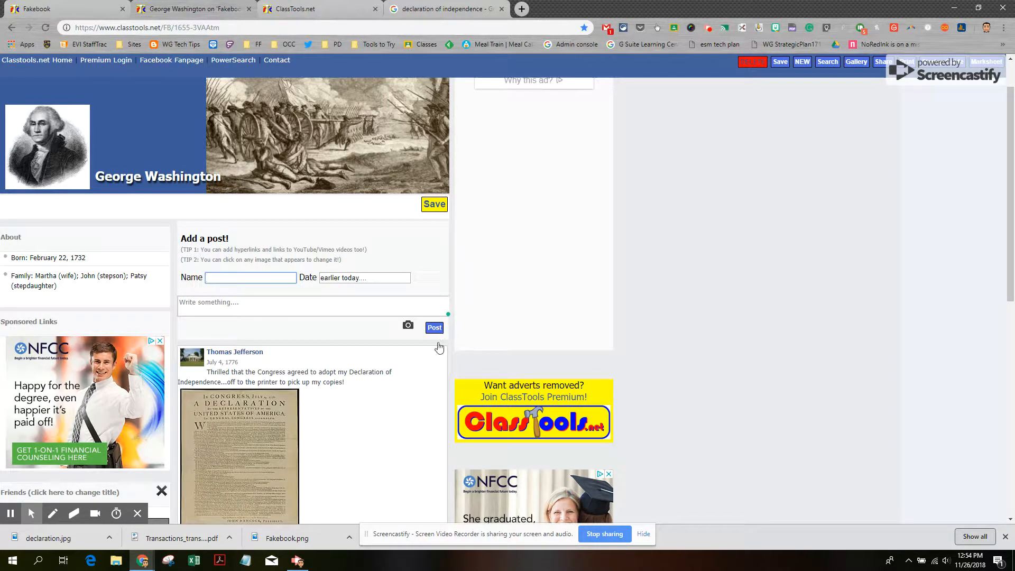
pyautogui.scroll(-3, 414, 393)
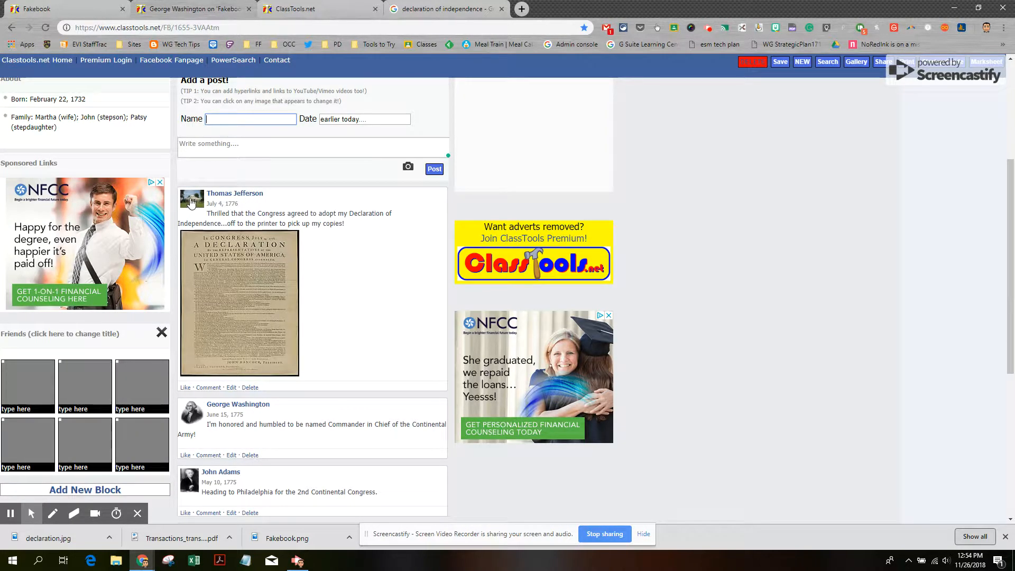
# Save the George Washington profile and view the sharing options offered for it
pyautogui.scroll(-3, 191, 202)
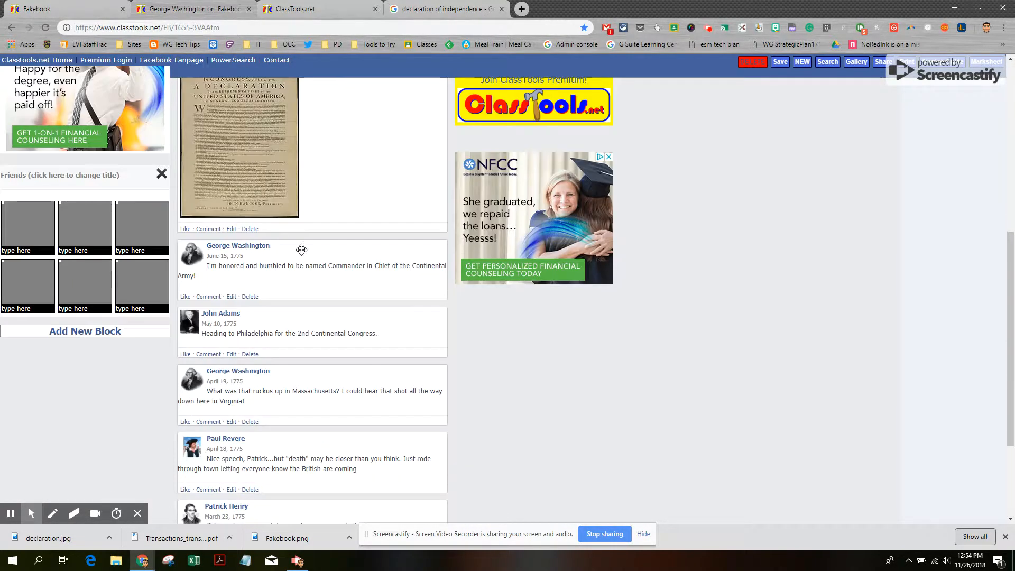
pyautogui.scroll(-3, 302, 249)
pyautogui.scroll(7, 301, 252)
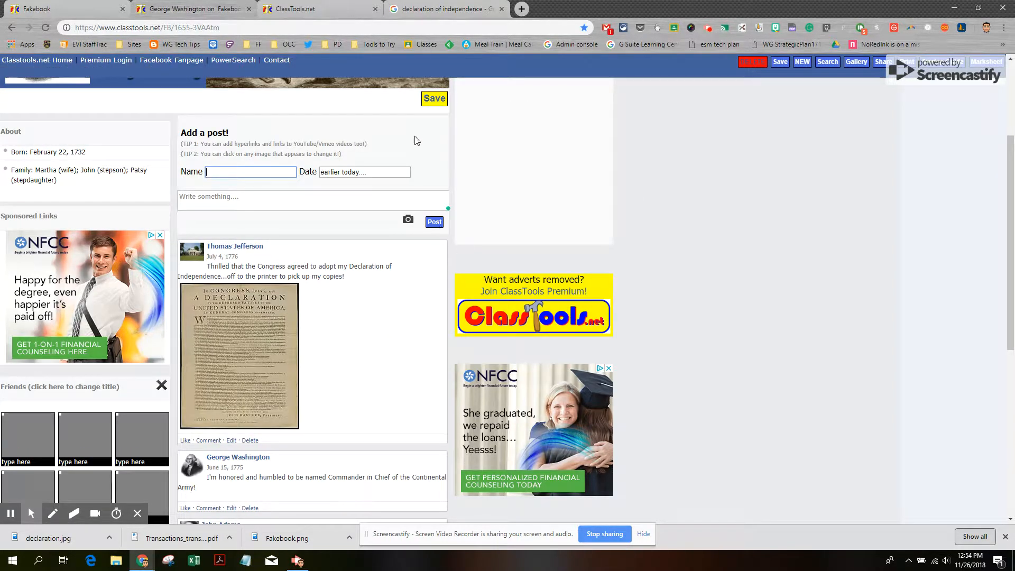
pyautogui.click(432, 102)
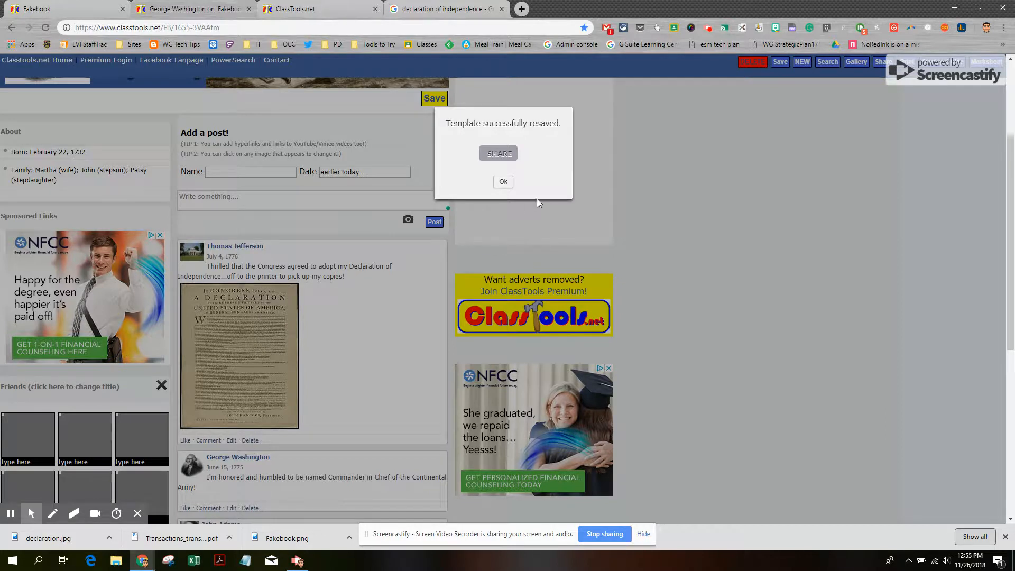
pyautogui.click(497, 158)
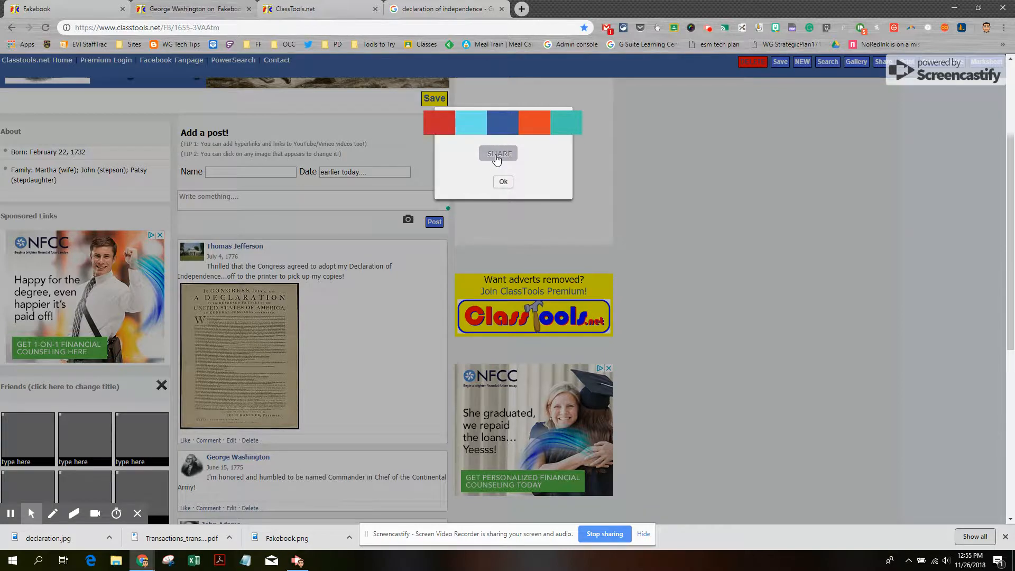
pyautogui.click(503, 182)
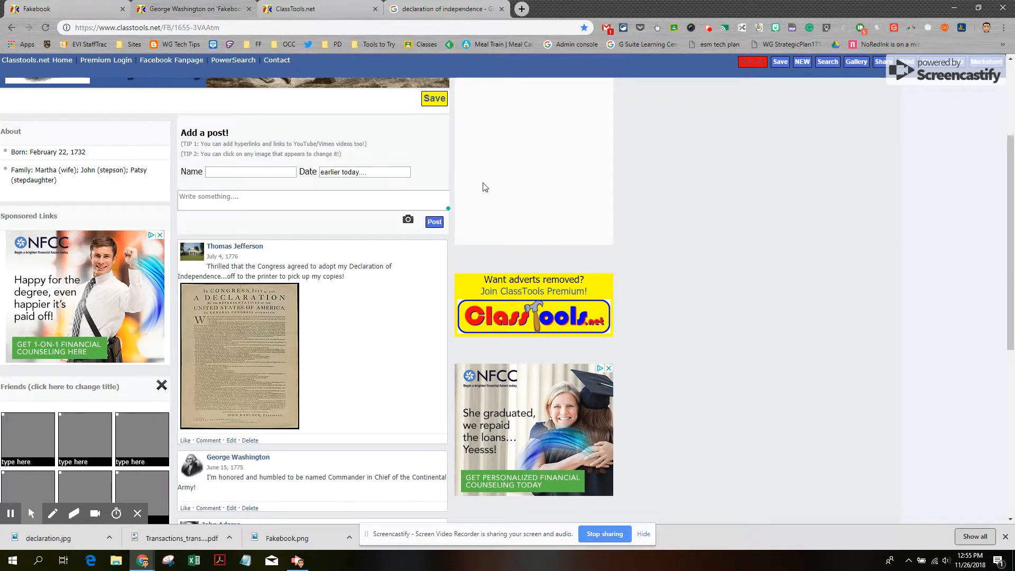
# Copy the saved profile's web address and open it in a new browser tab
pyautogui.click(217, 27)
pyautogui.hotkey('ctrl', 'c')
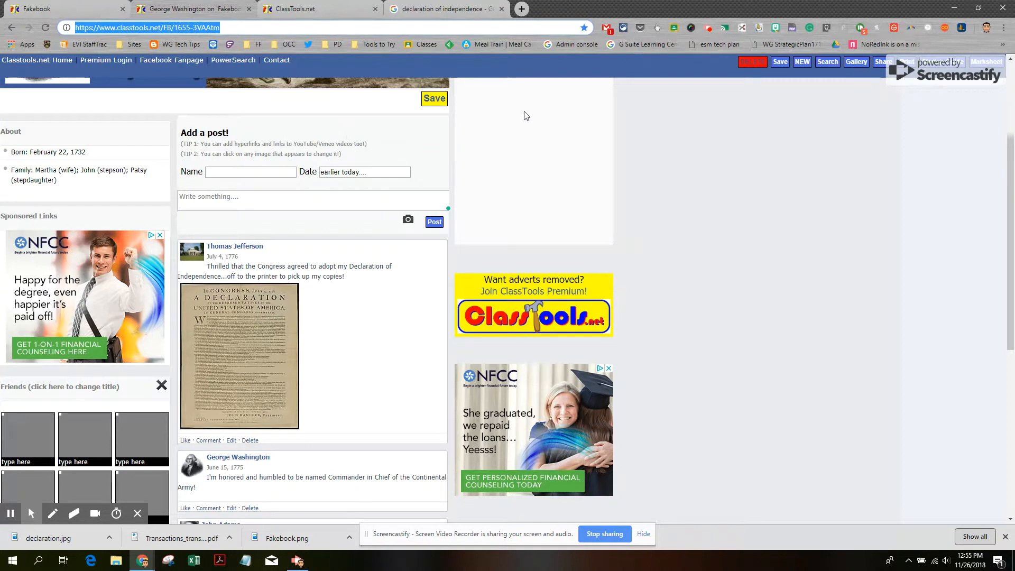
pyautogui.click(522, 9)
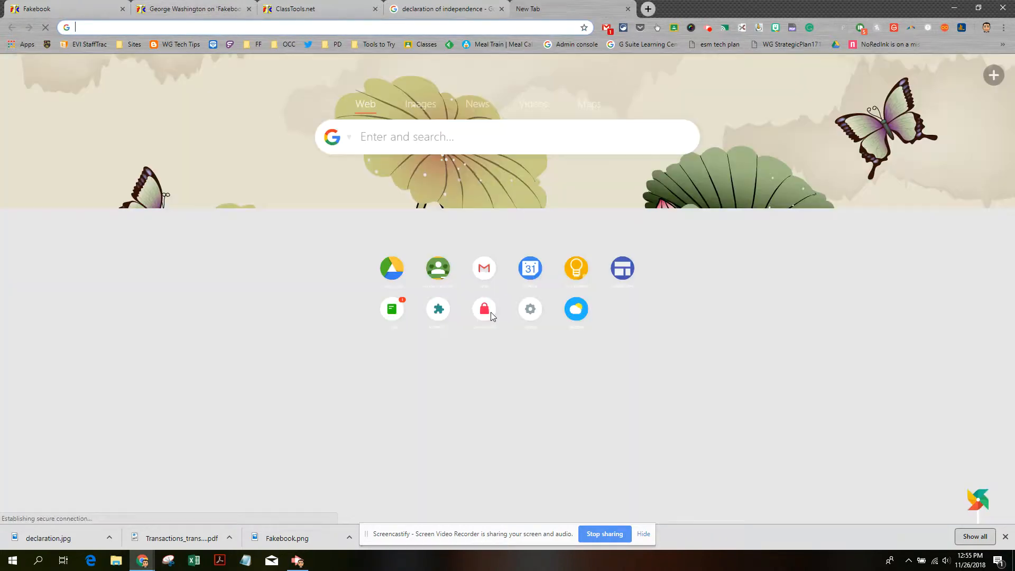
pyautogui.hotkey('ctrl', 'v')
pyautogui.press('Return')
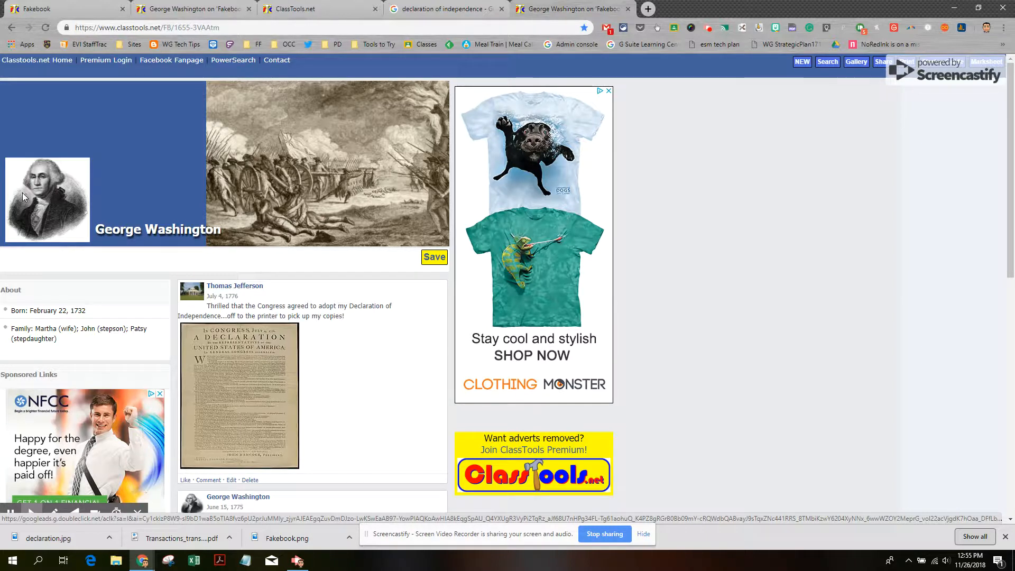
# Unlock the reopened profile for editing by entering the template password, without storing it in the browser or choosing a friend picture
pyautogui.scroll(-4, 36, 339)
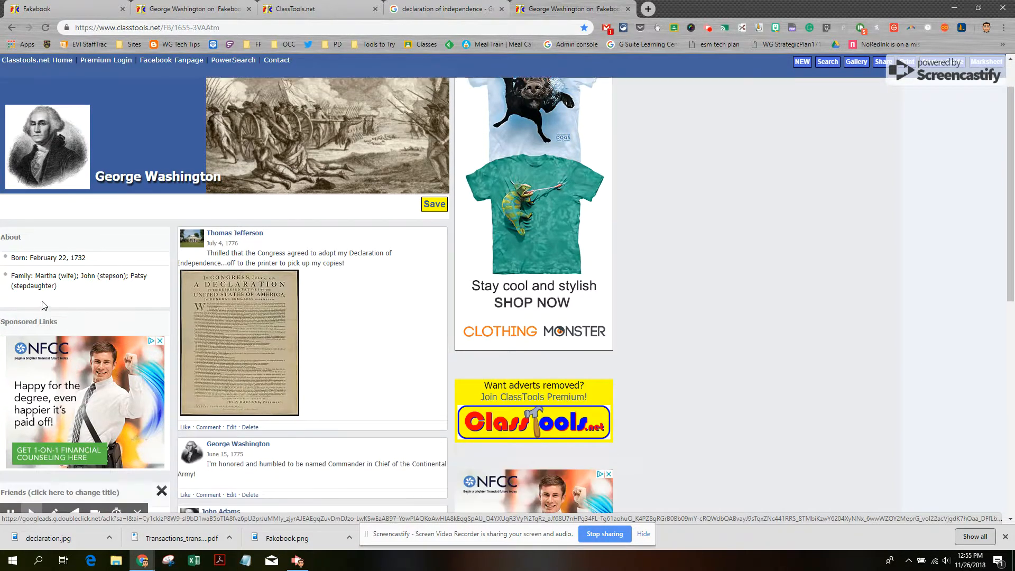
pyautogui.scroll(-2, 50, 316)
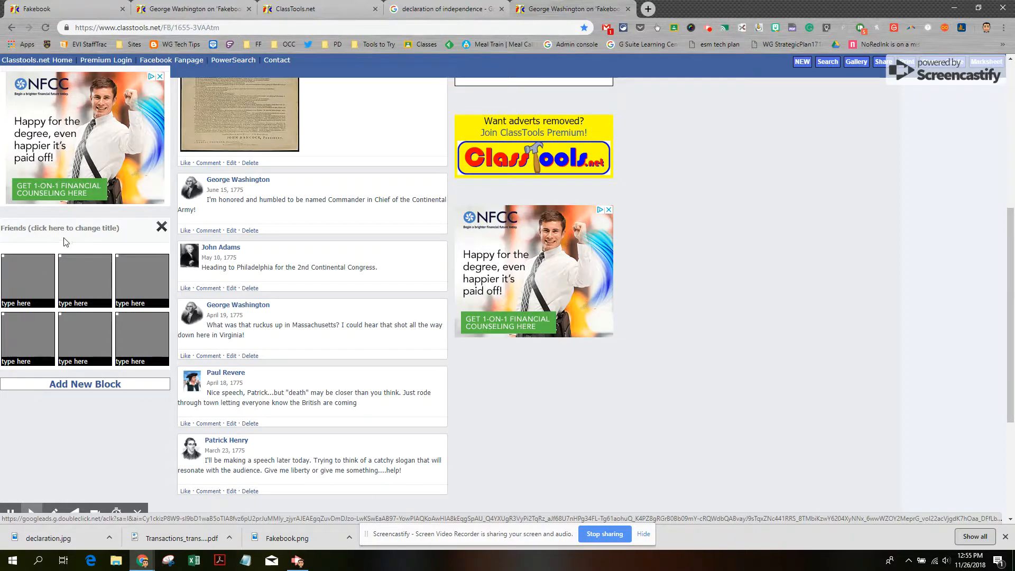
pyautogui.click(25, 287)
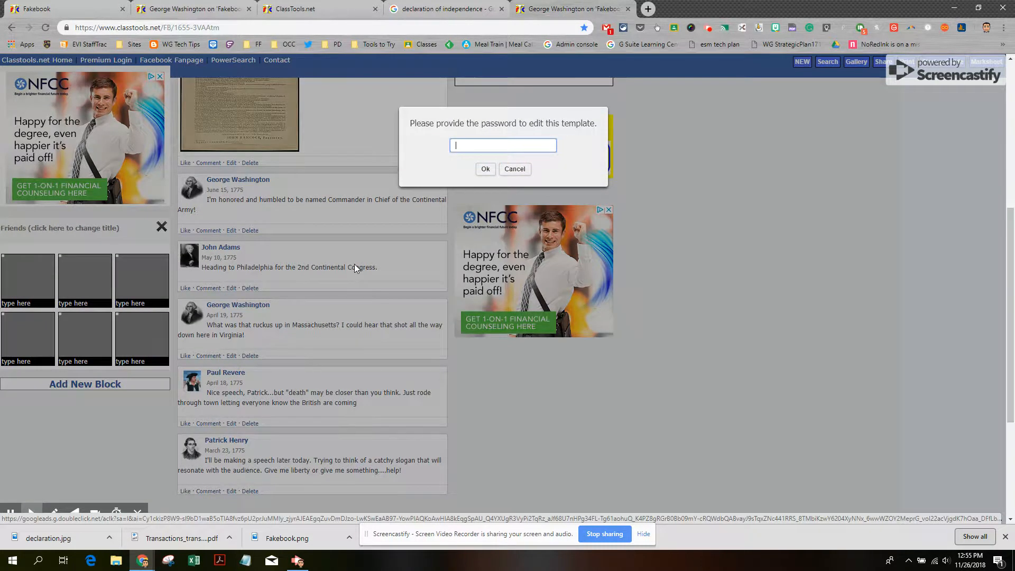
pyautogui.write('•••••••')
pyautogui.press('Return')
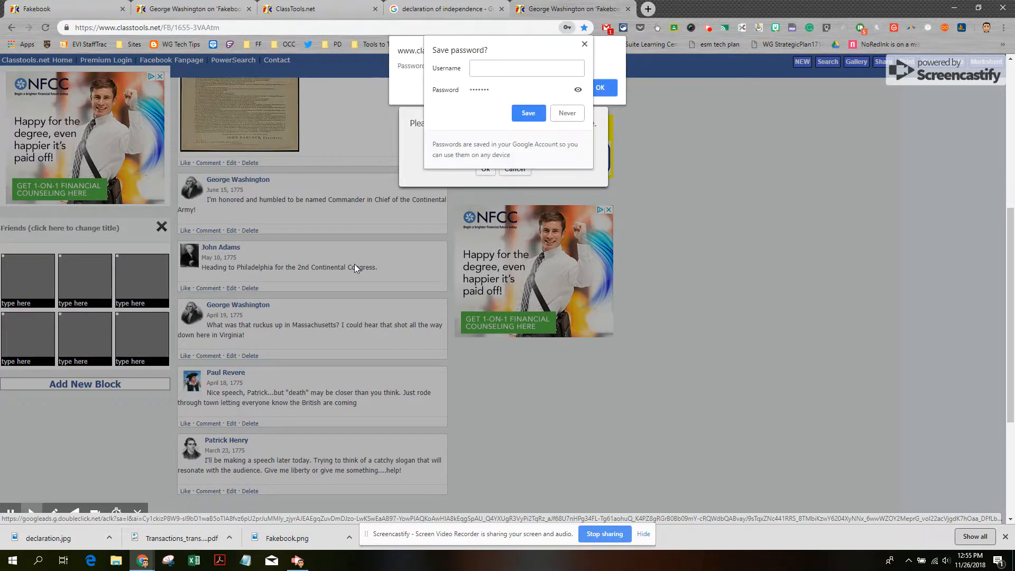
pyautogui.click(561, 114)
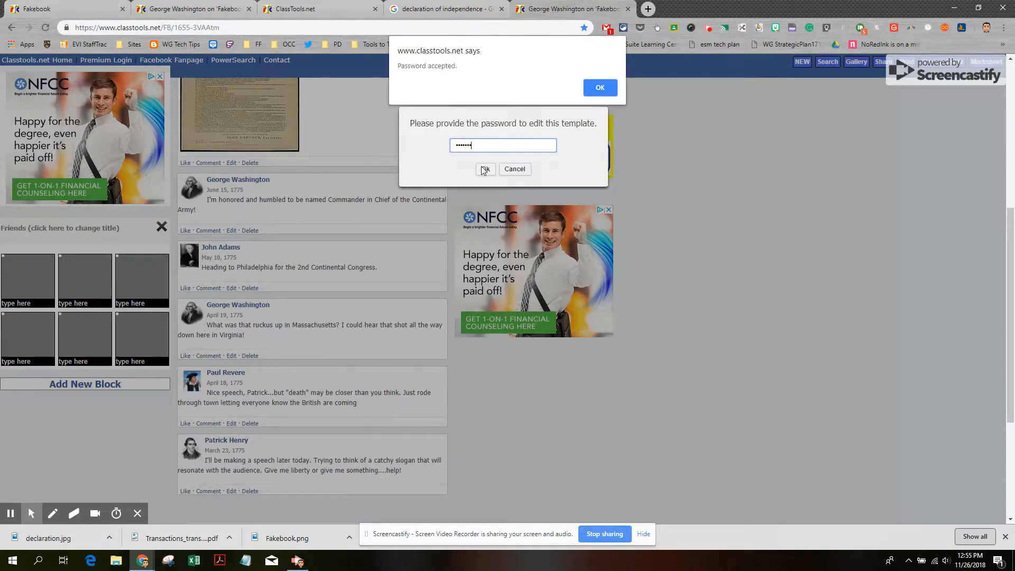
pyautogui.click(602, 86)
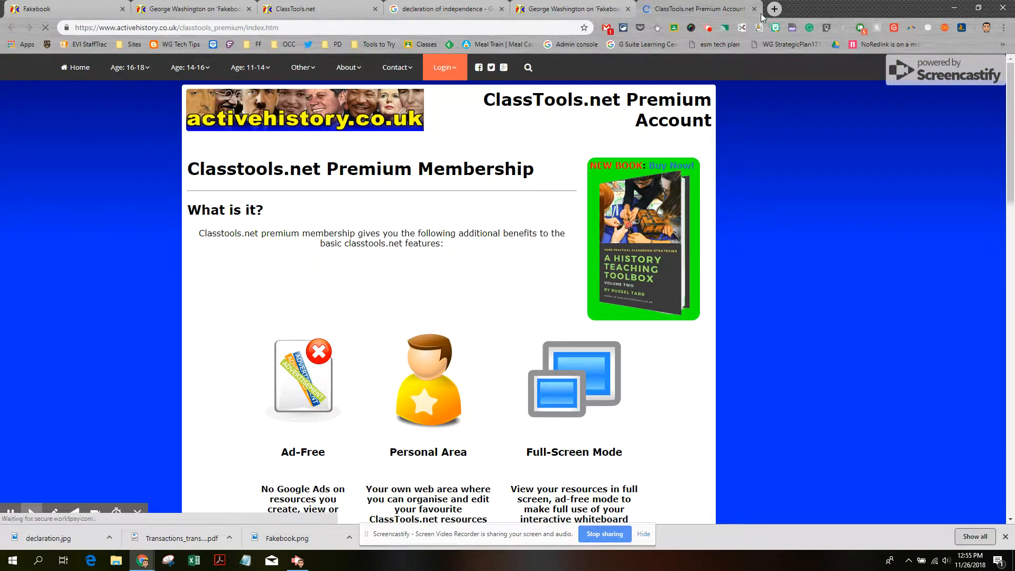
pyautogui.click(754, 9)
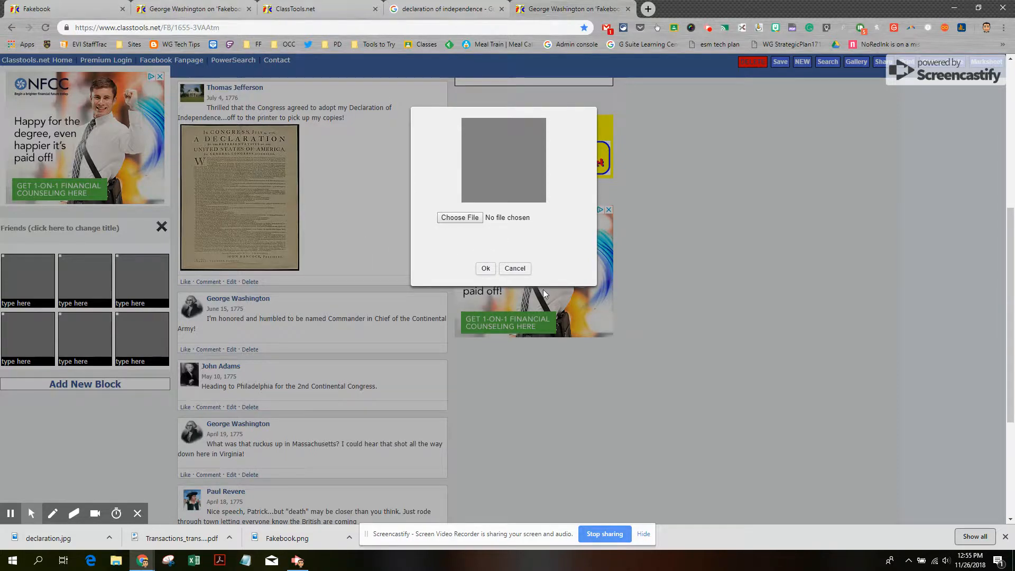
pyautogui.click(514, 268)
# Name the first two entries of the Friends block Thomas Jefferson and John Adams
pyautogui.click(23, 278)
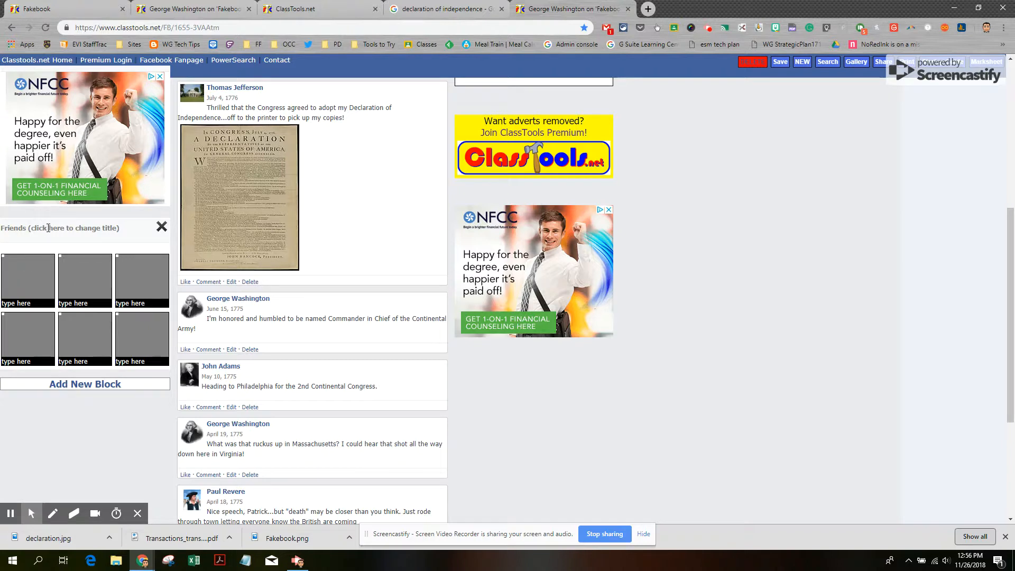
pyautogui.click(22, 302)
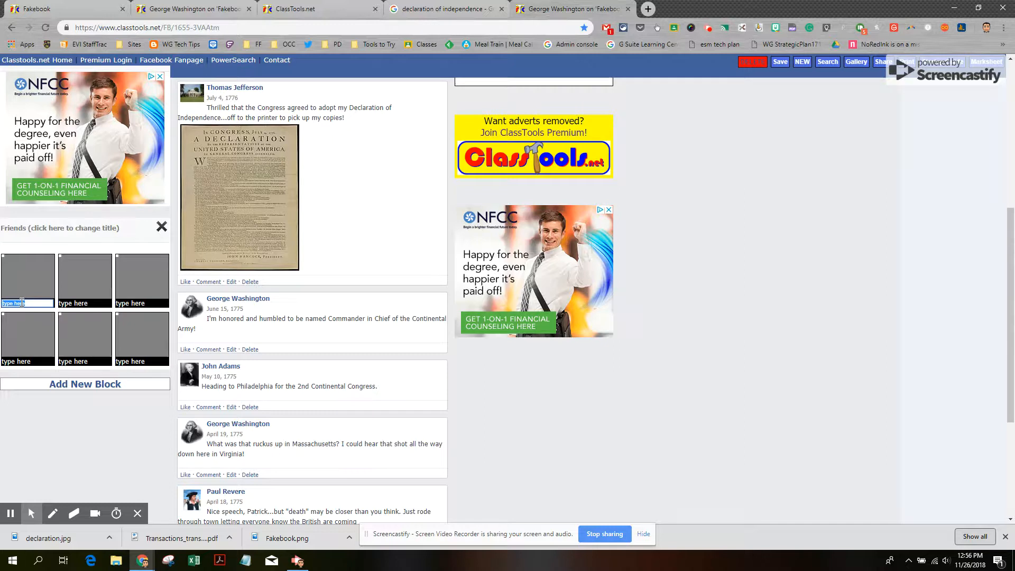
pyautogui.write('Thomas Jefferson')
pyautogui.press('Tab')
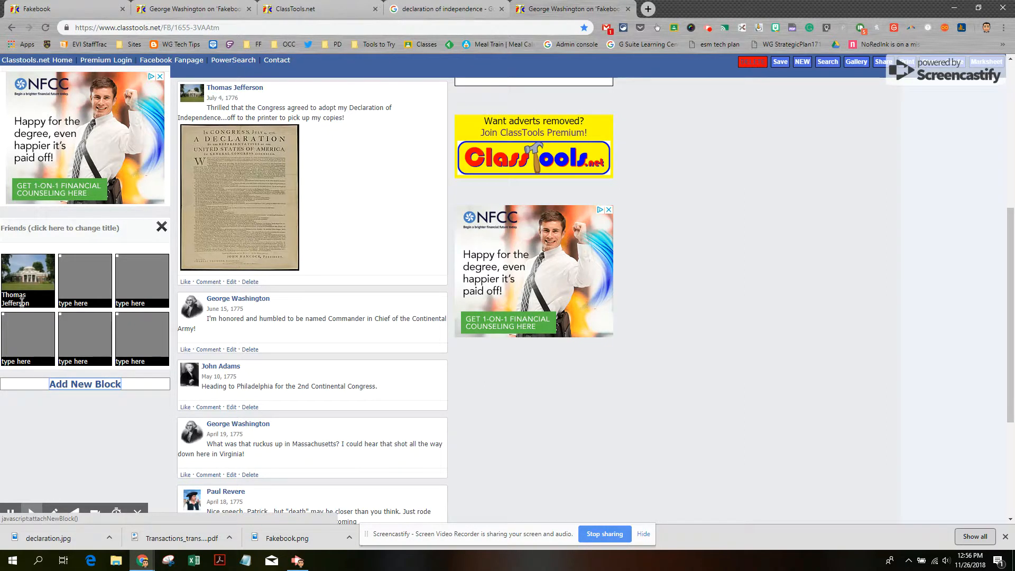
pyautogui.click(88, 305)
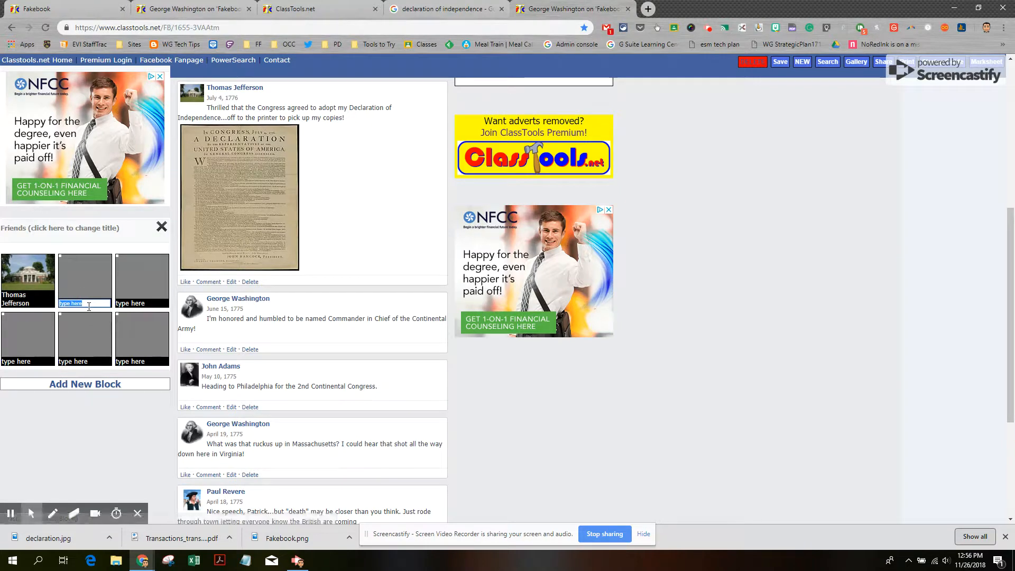
pyautogui.write('John Adams')
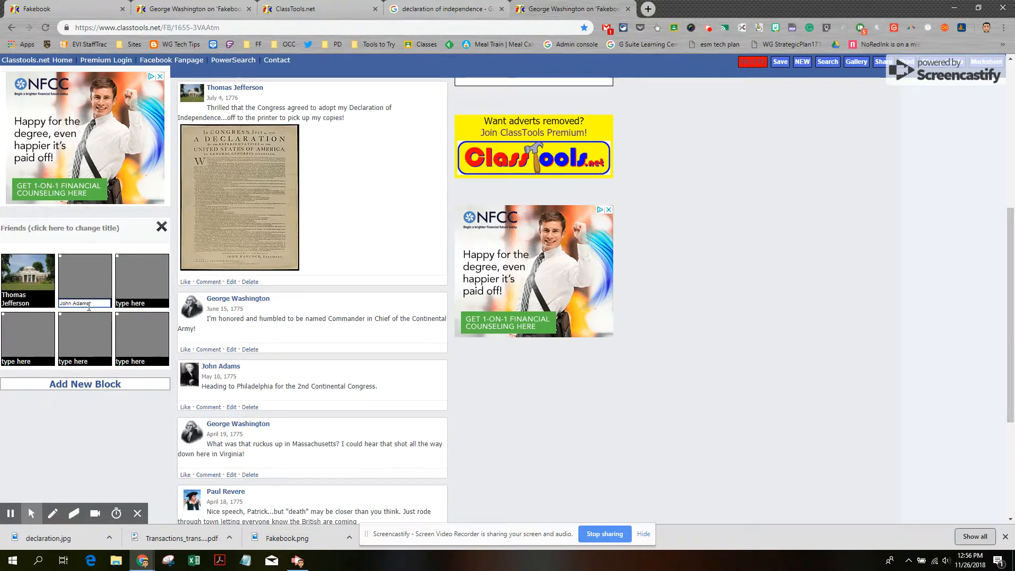
pyautogui.press('Tab')
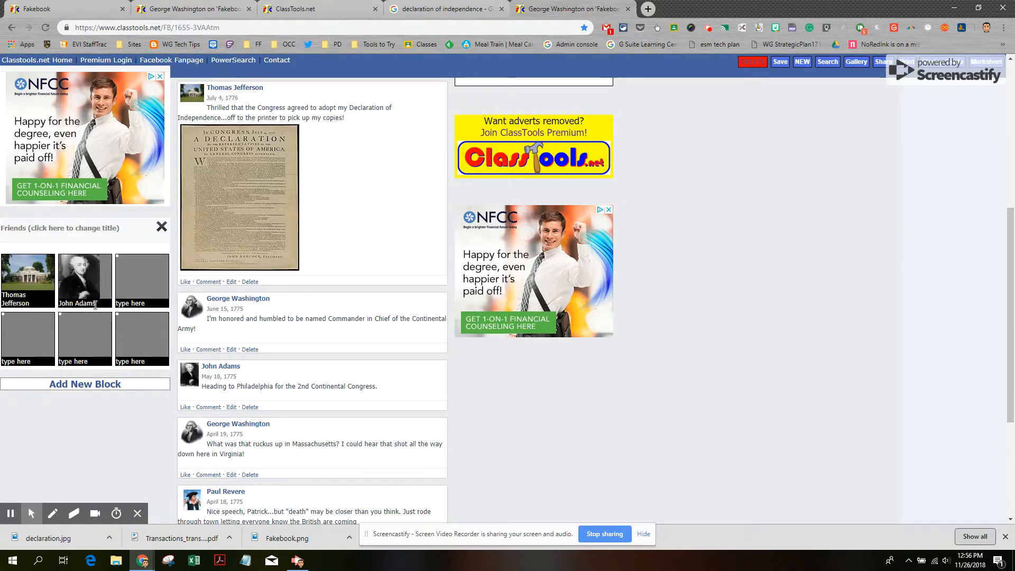
# Name the third and fourth entries of the Friends block Paul Revere and Patrick Henry
pyautogui.click(131, 305)
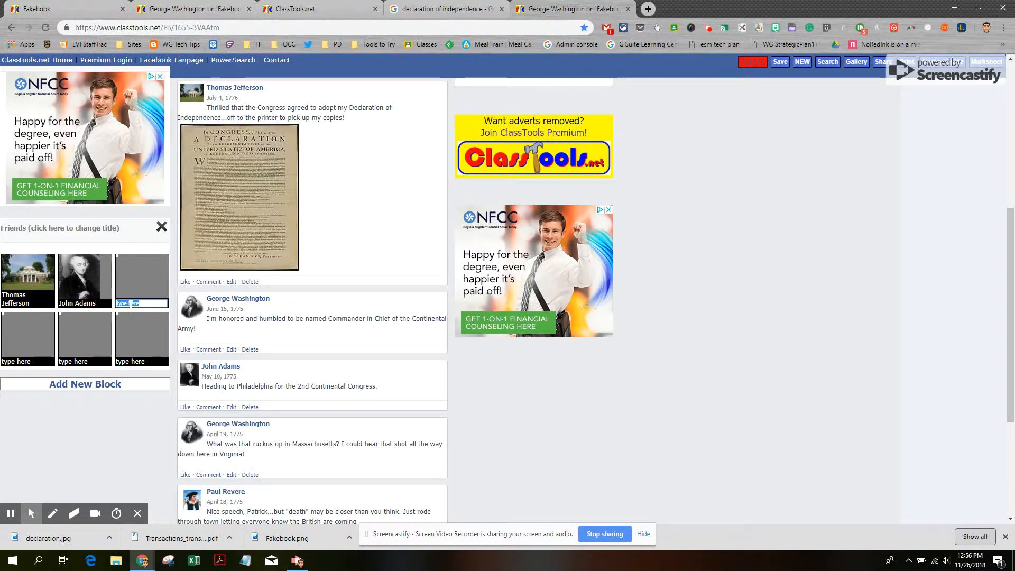
pyautogui.write('Paul Revere')
pyautogui.press('Return')
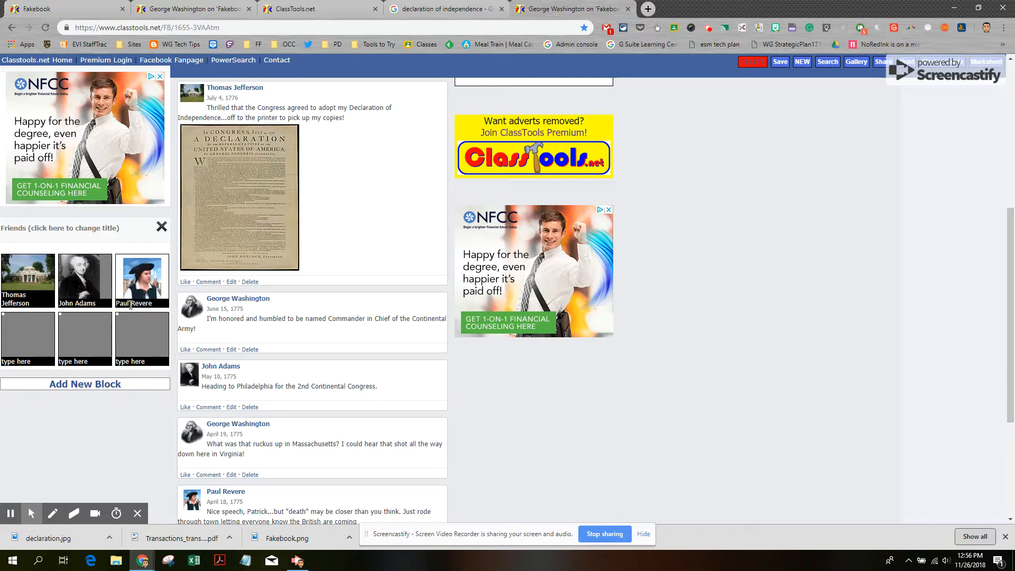
pyautogui.click(20, 360)
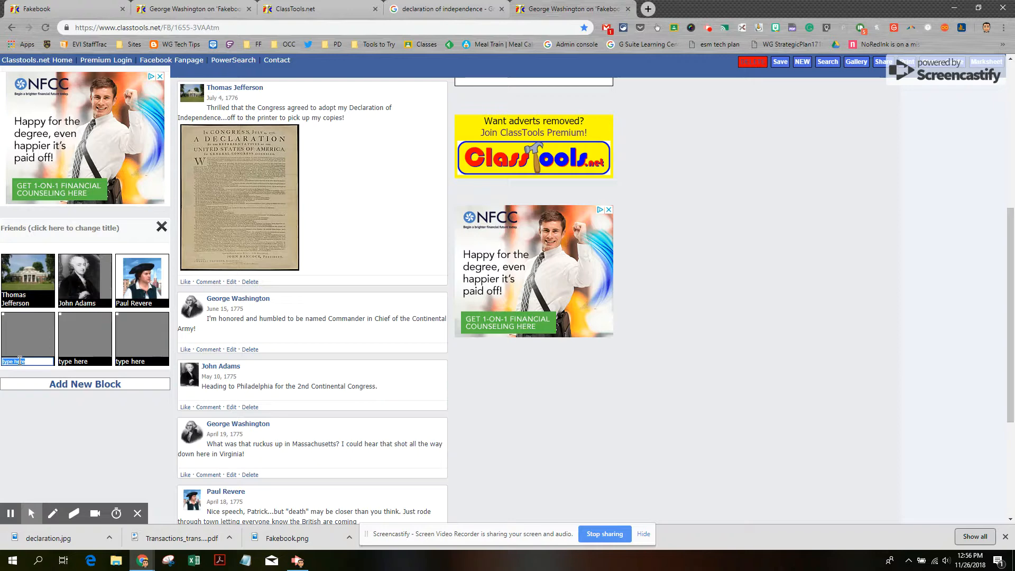
pyautogui.scroll(-2, 259, 386)
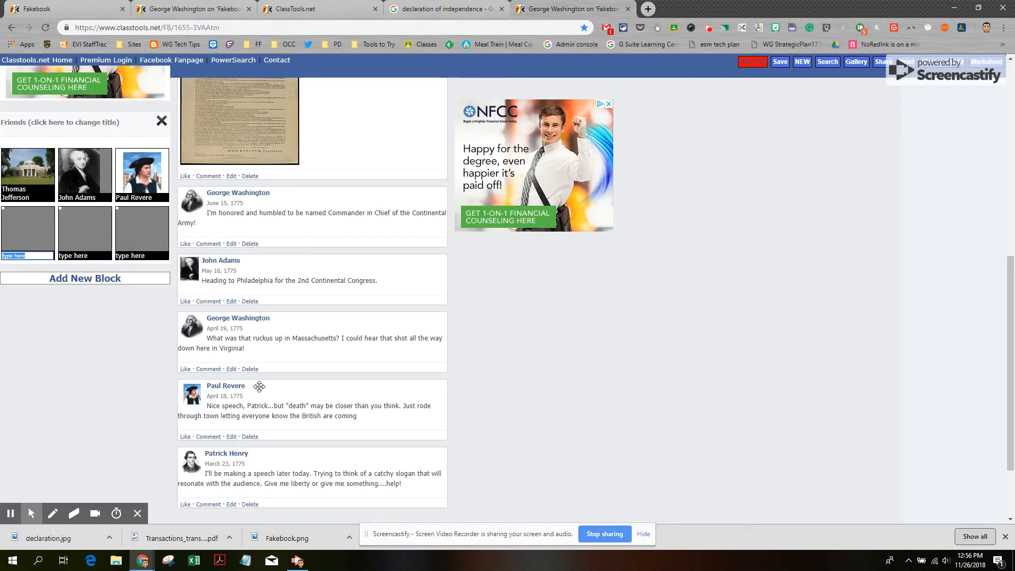
pyautogui.write('Patric')
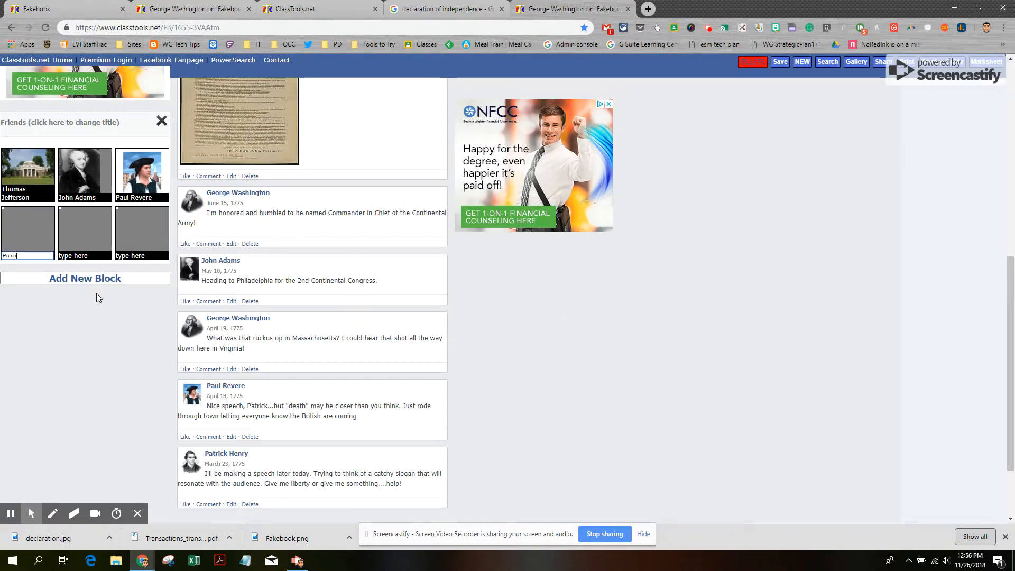
pyautogui.write('k Henry')
pyautogui.press('Return')
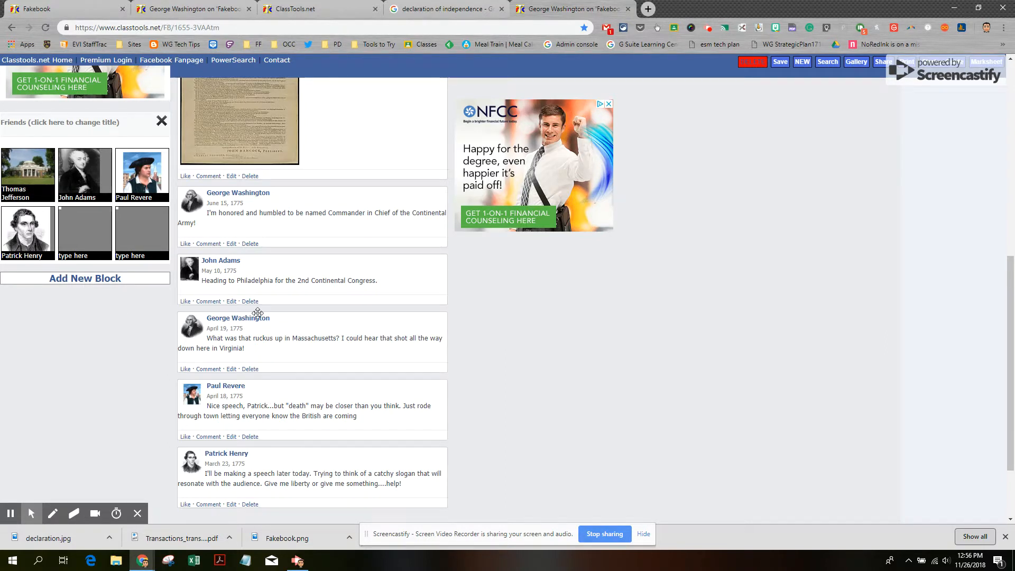
# Add the suggested likes line to George Washington's June 15, 1775 post
pyautogui.scroll(3, 227, 318)
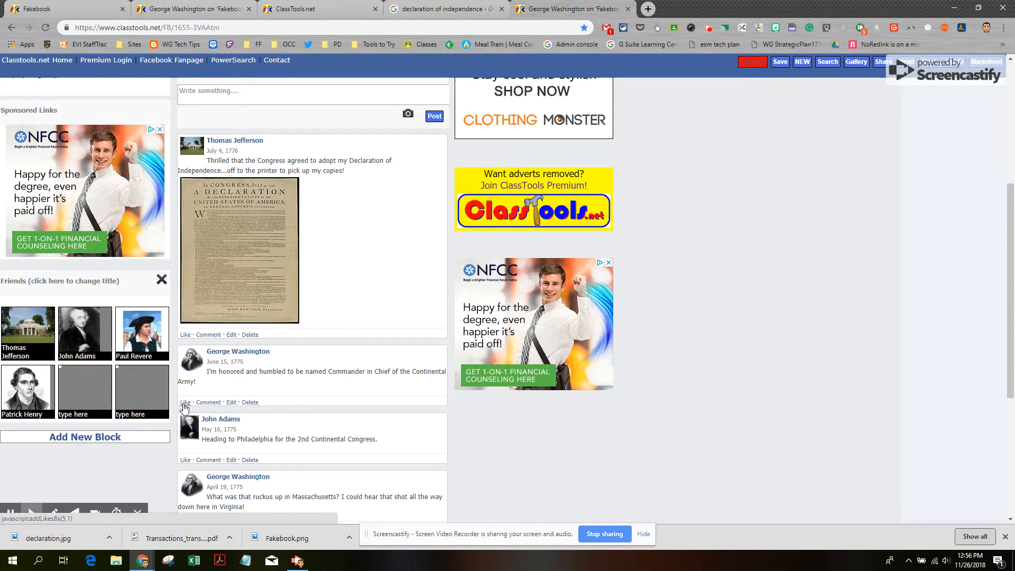
pyautogui.click(184, 402)
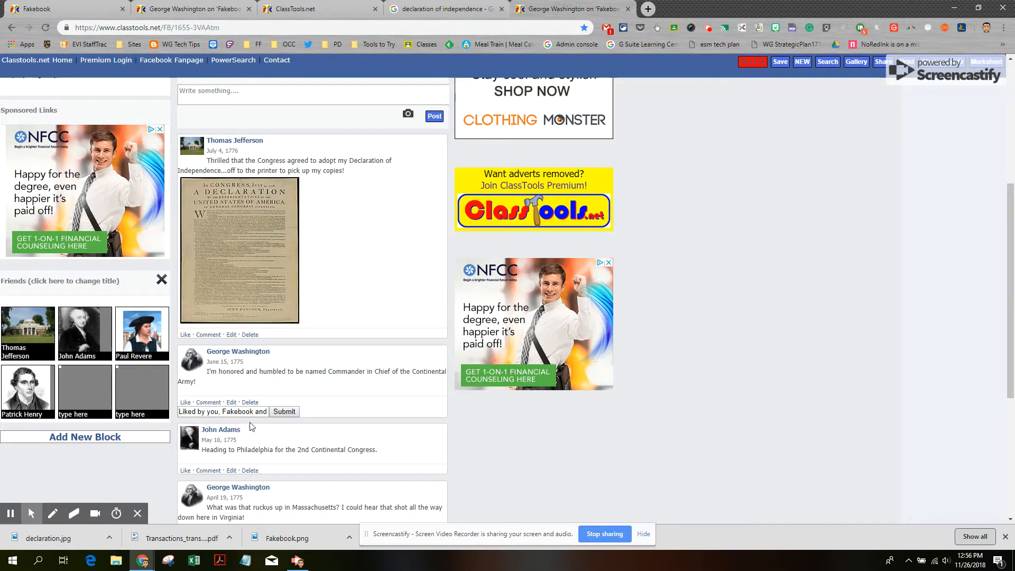
pyautogui.click(284, 413)
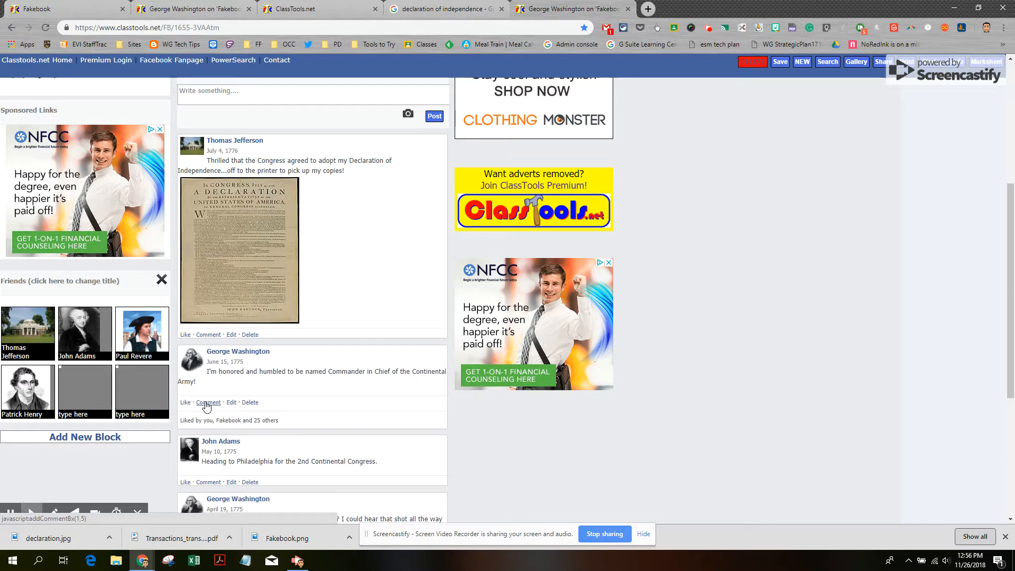
# Add the comment "see you there!" to John Adams's May 10, 1775 post, leaving the commenter name empty
pyautogui.scroll(-2, 207, 406)
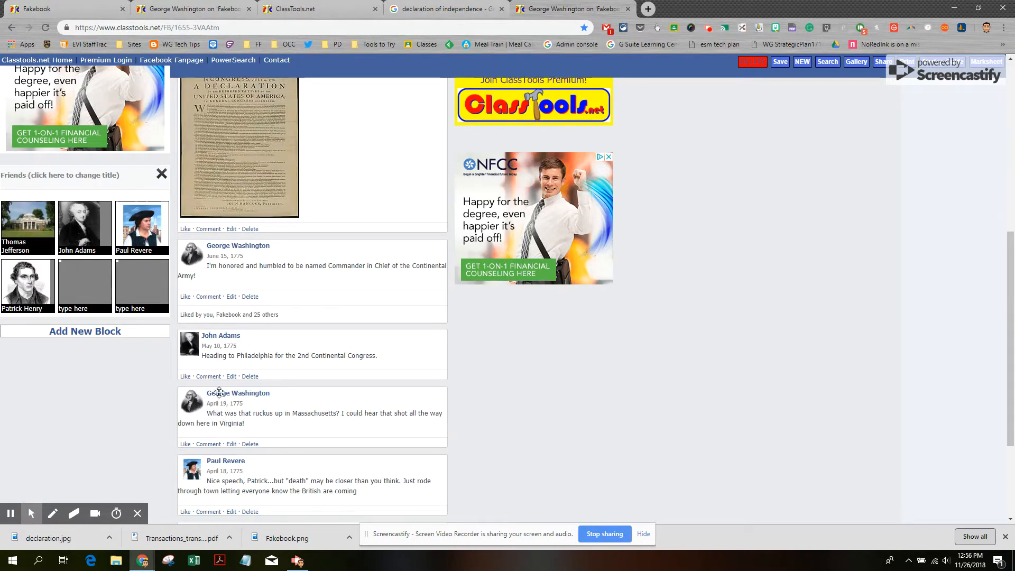
pyautogui.click(208, 379)
pyautogui.scroll(-4, 206, 375)
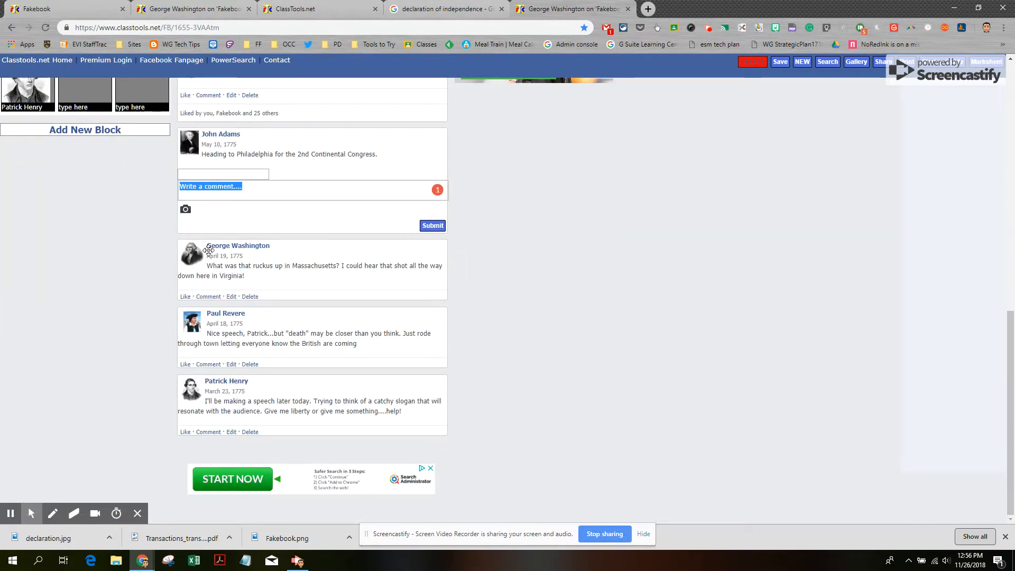
pyautogui.write('s')
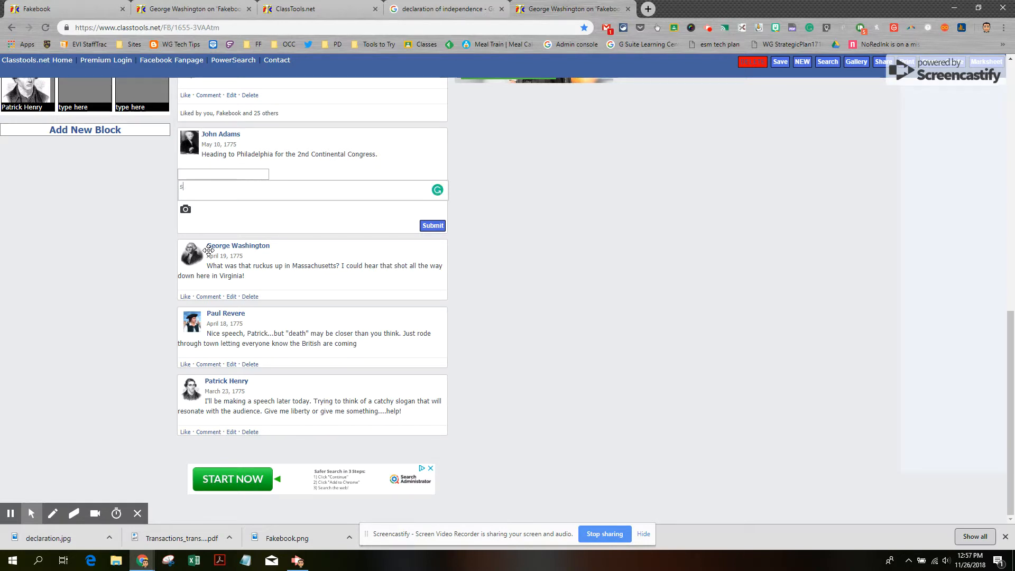
pyautogui.write('ee you there!')
pyautogui.click(432, 225)
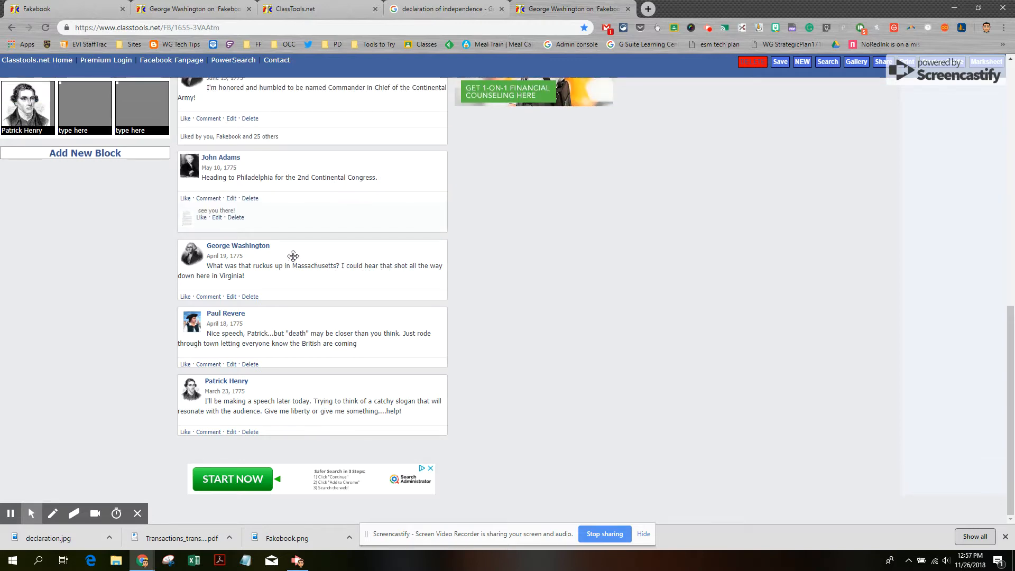
pyautogui.scroll(5, 268, 241)
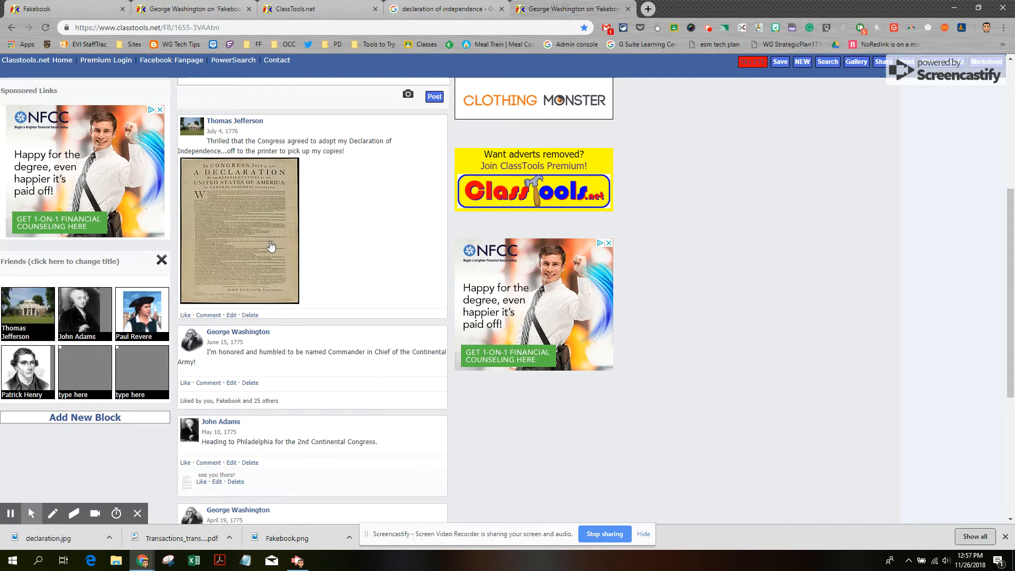
pyautogui.scroll(5, 271, 246)
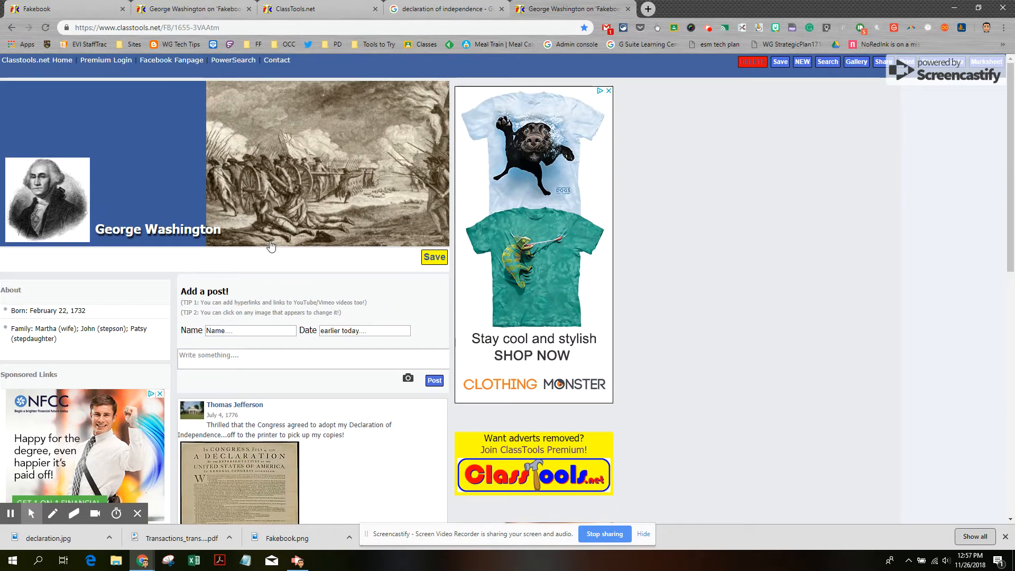